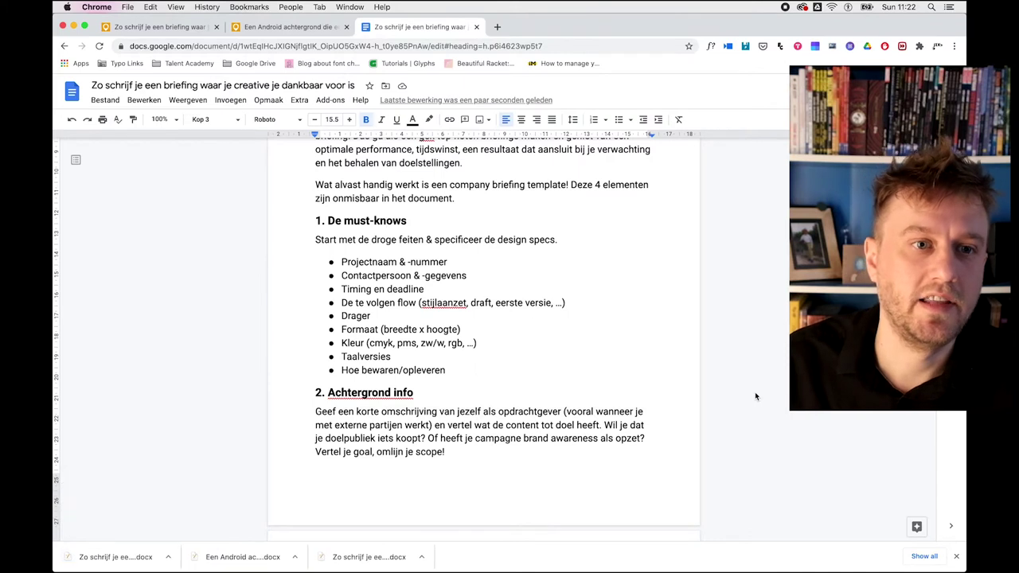
Step: Copy the entire content of the Typografics blog article about Android wallpapers
click(275, 28)
drag(325, 145, 682, 331)
scroll(685, 327, down, 2)
scroll(688, 322, down, 20)
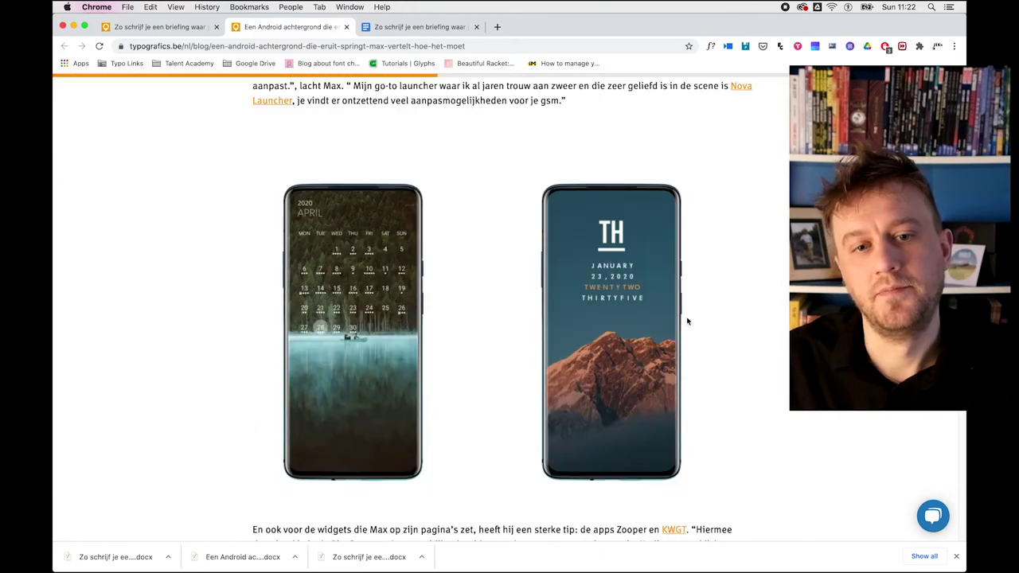
scroll(687, 317, up, 15)
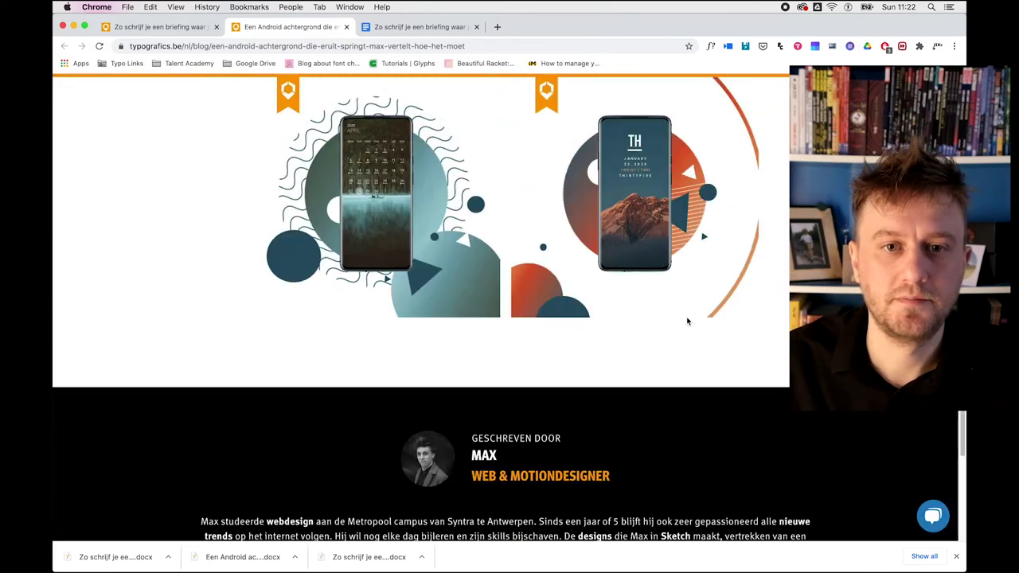
key(super+a)
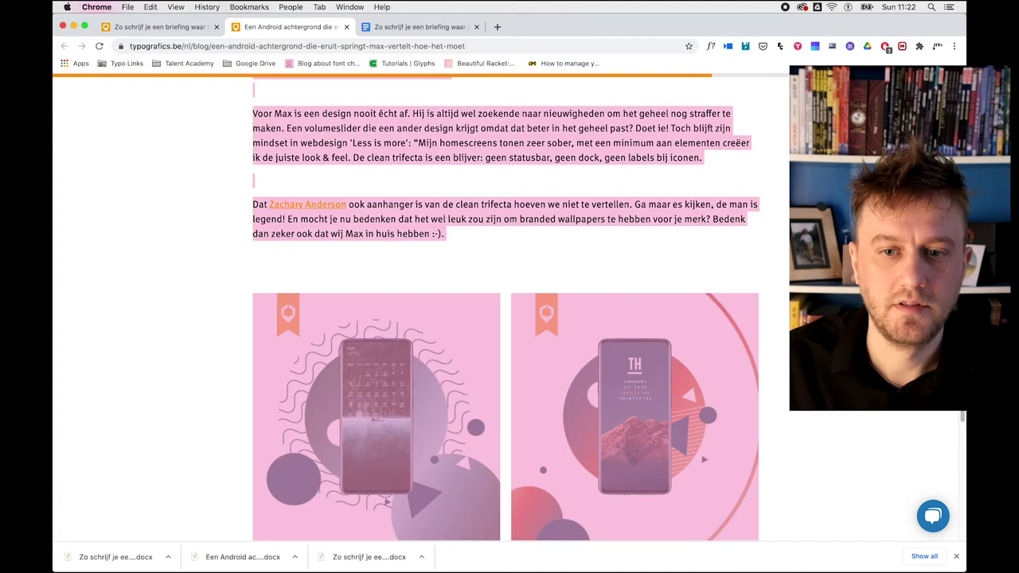
Step: Create a new blank Google Docs document and paste the copied Android article into it
click(405, 28)
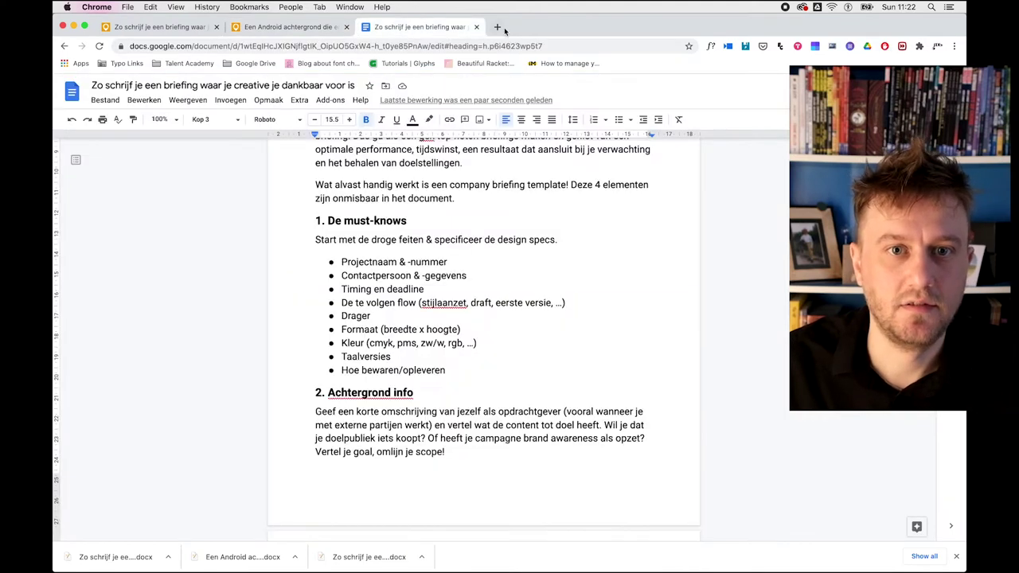
click(115, 100)
mouse_move(139, 146)
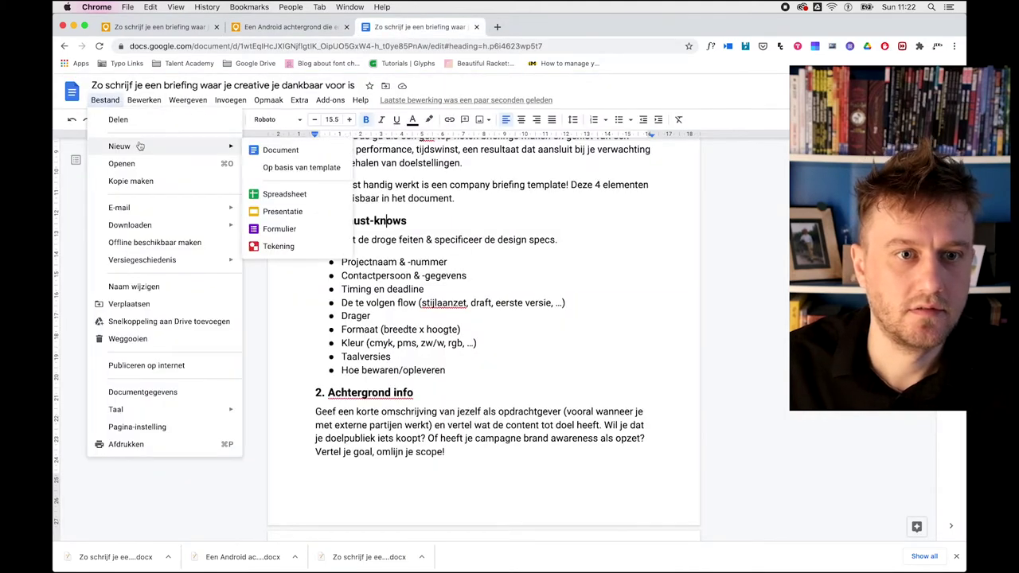
click(280, 150)
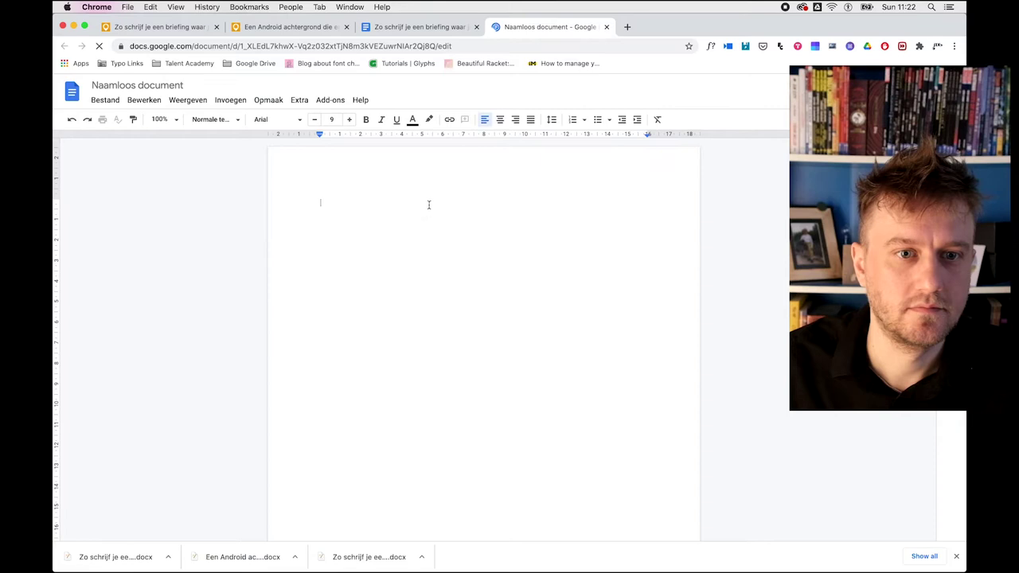
key(super+v)
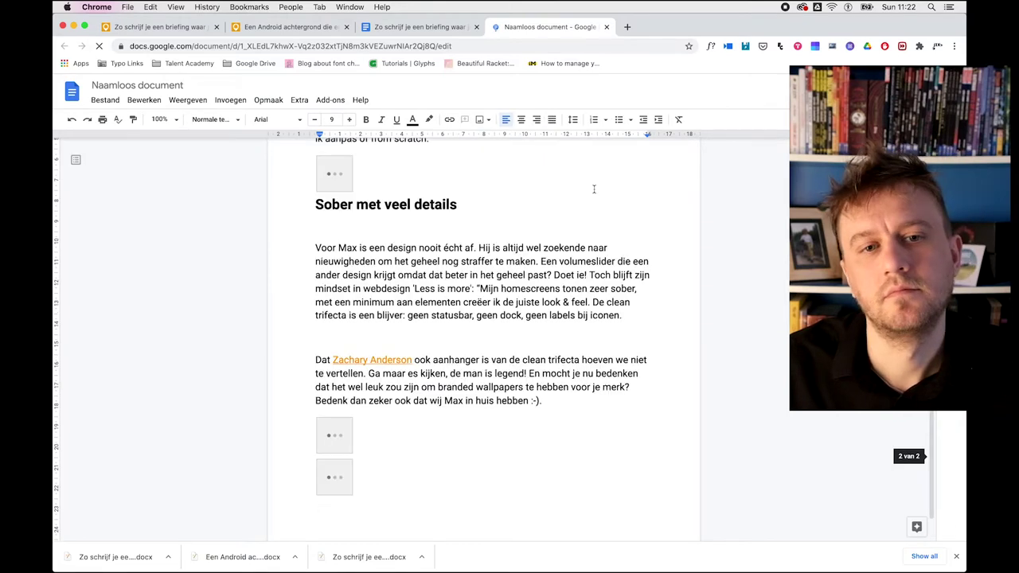
Step: Title the new document "Een Android achtergrond die eruit springt"
click(137, 86)
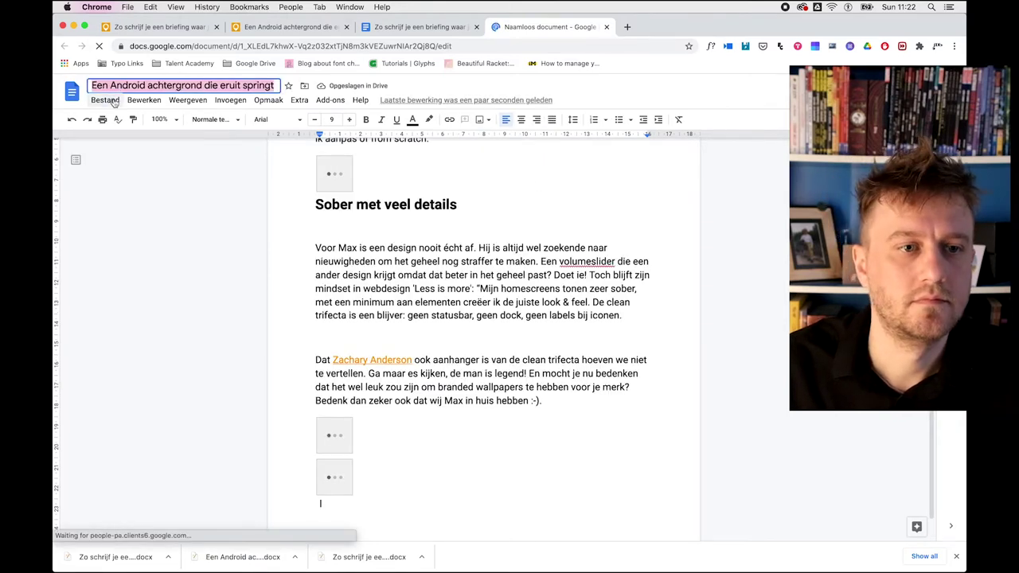
click(105, 99)
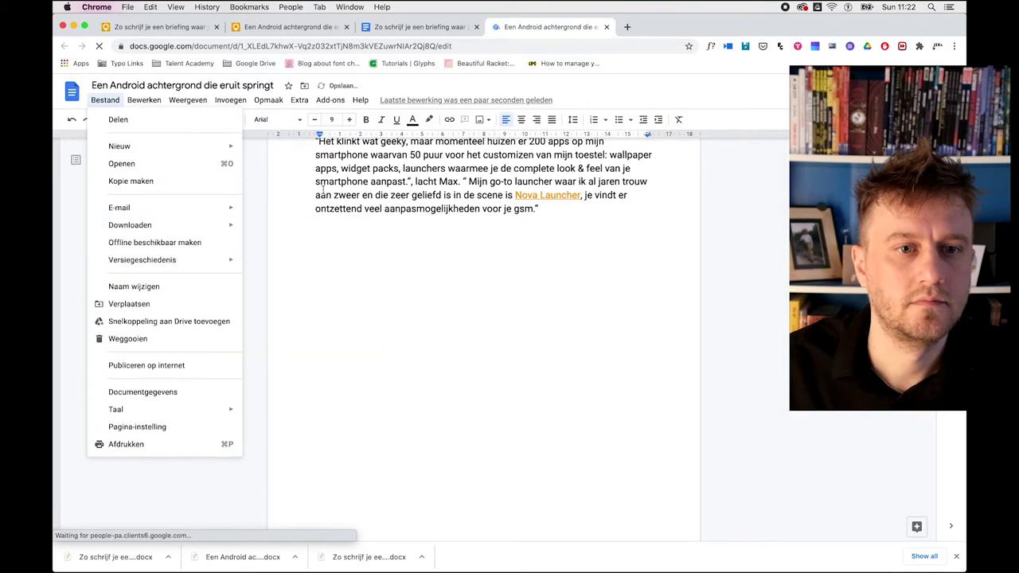
click(321, 191)
scroll(321, 191, up, 10)
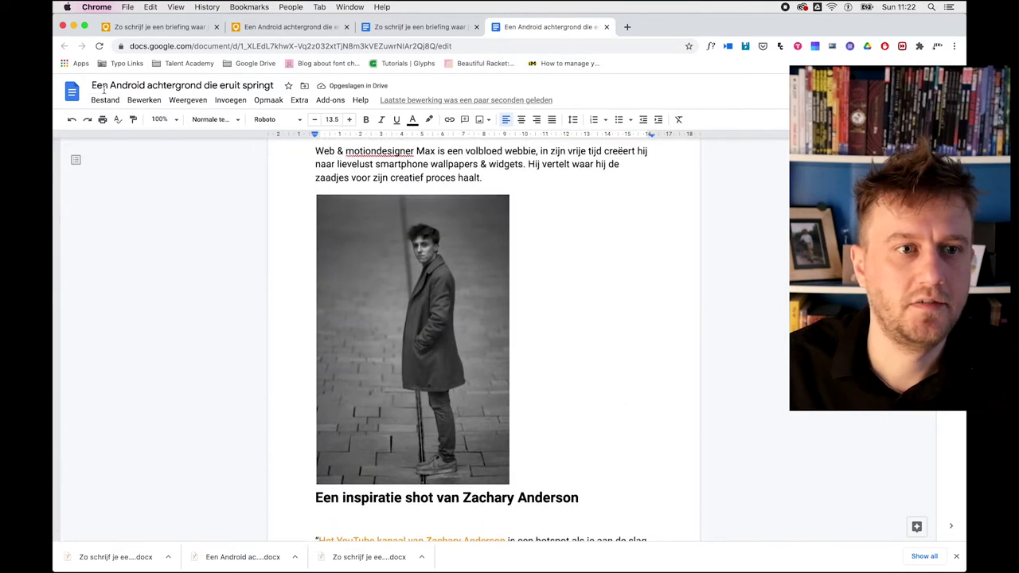
Step: Download the document as Microsoft Word (.docx) into the "Video Tip HTML to ID" folder
click(104, 101)
mouse_move(183, 226)
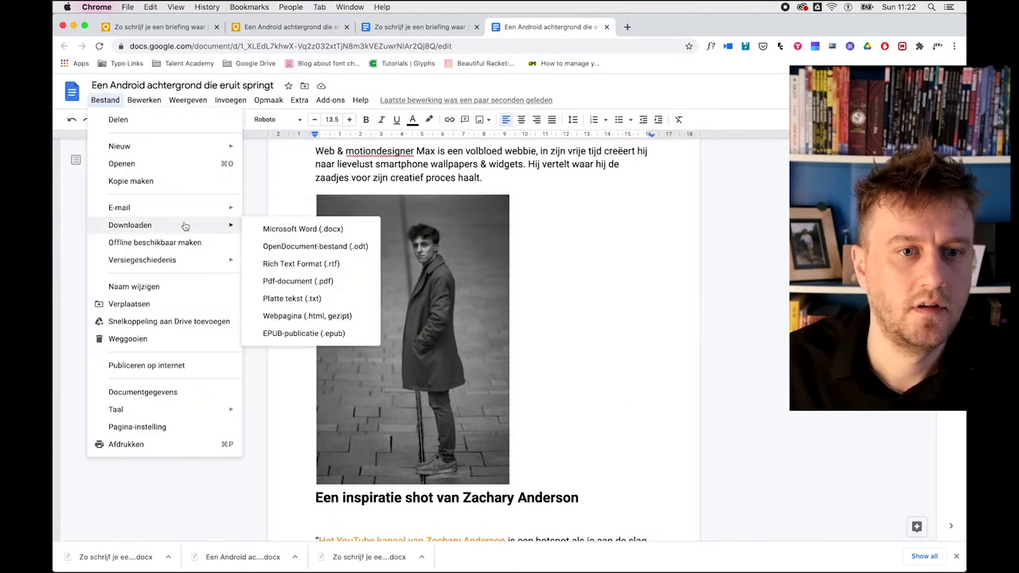
click(326, 235)
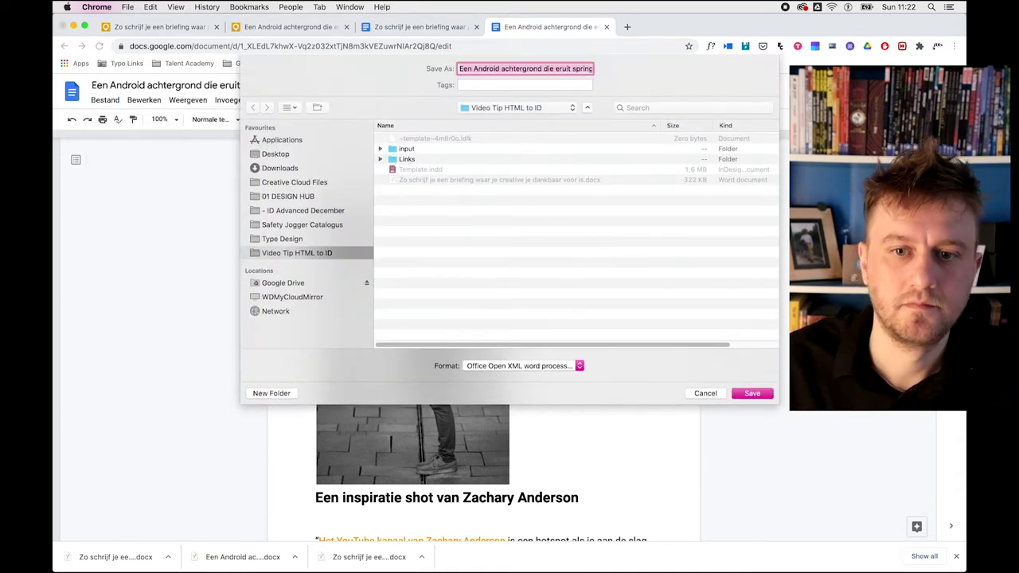
key(Return)
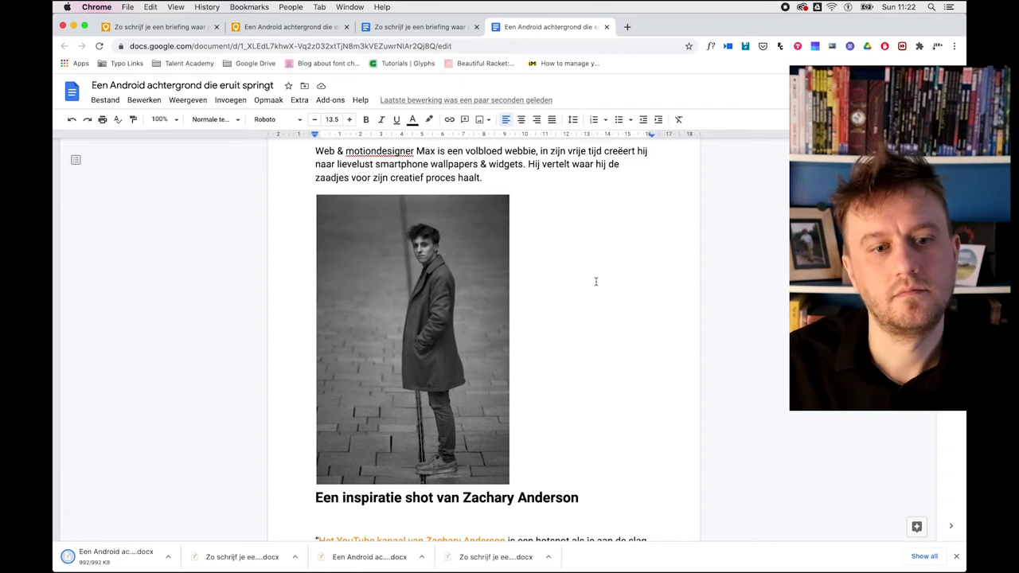
Step: Switch to Adobe InDesign and put the text cursor in the empty frame on page 1 of Template.indd
key(super+Tab)
key(Escape)
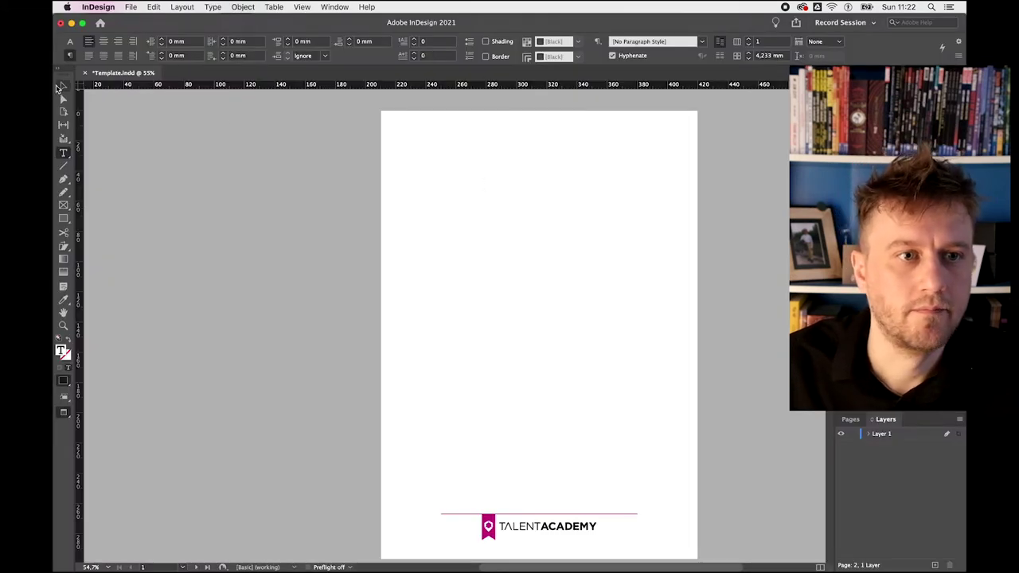
drag(548, 207, 485, 198)
click(505, 195)
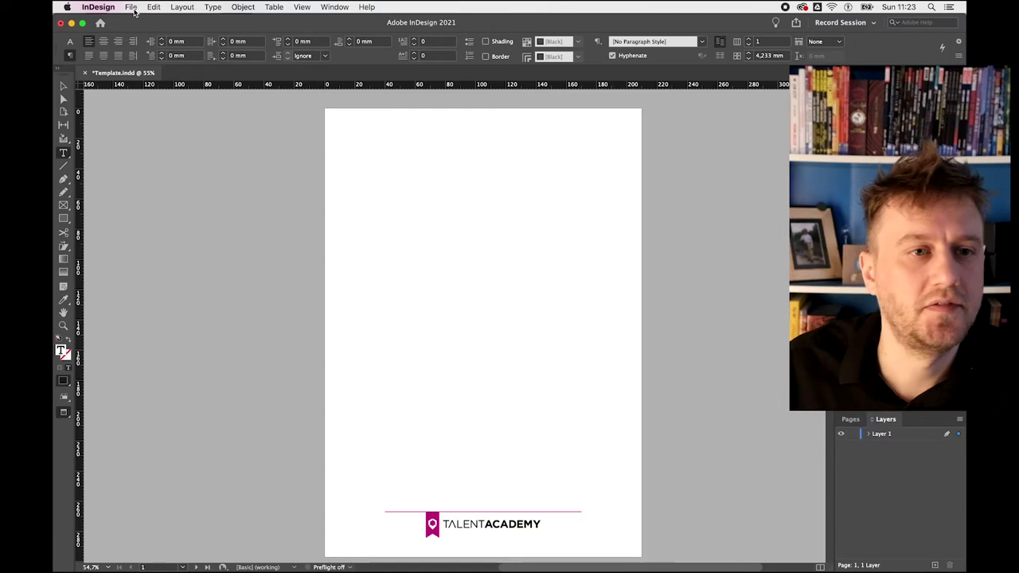
Step: Place "Zo schrijf je een briefing waar je creative je dankbaar voor is.docx" in the text frame on page 1
click(135, 13)
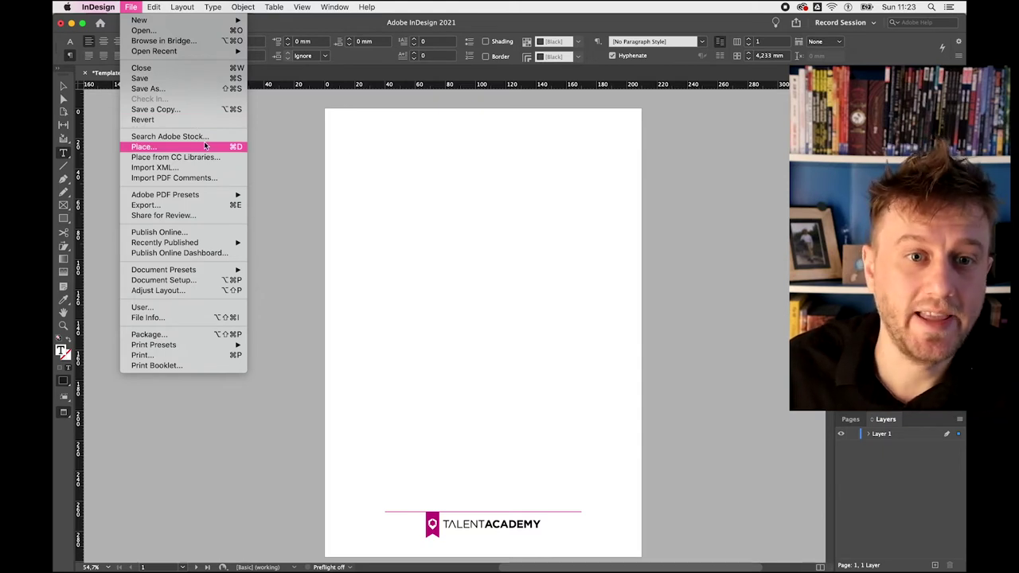
click(432, 156)
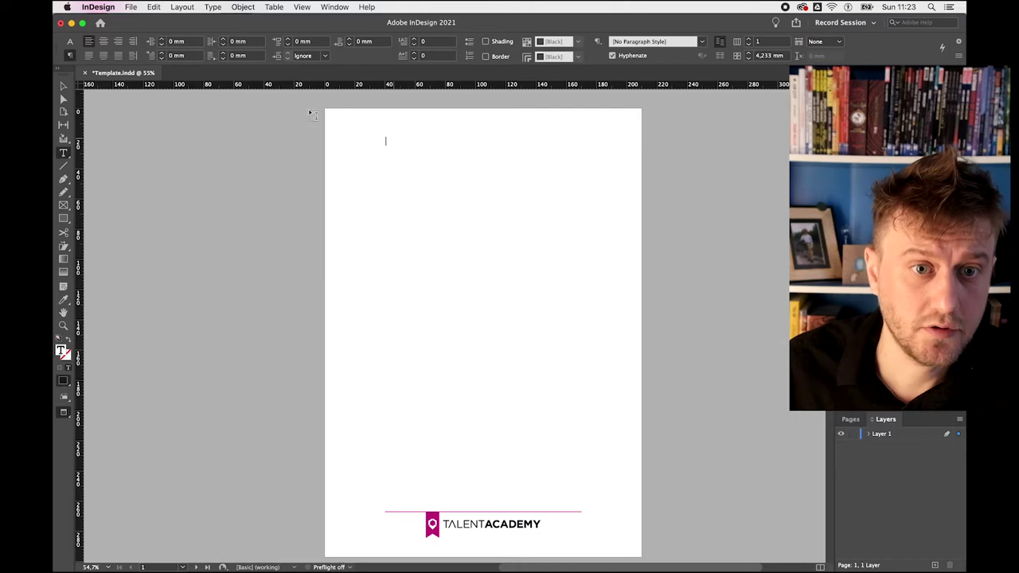
click(134, 7)
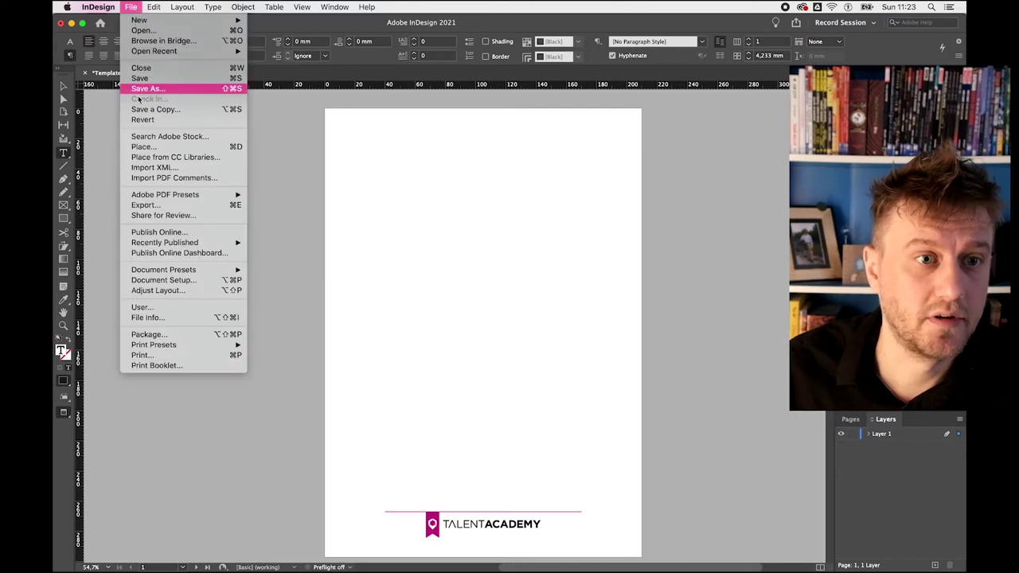
click(162, 148)
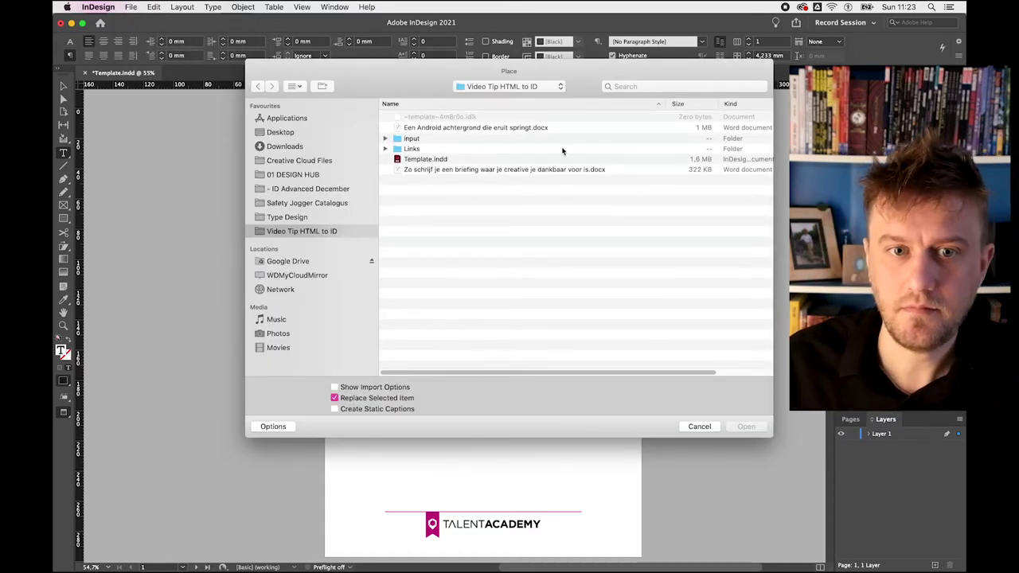
click(484, 170)
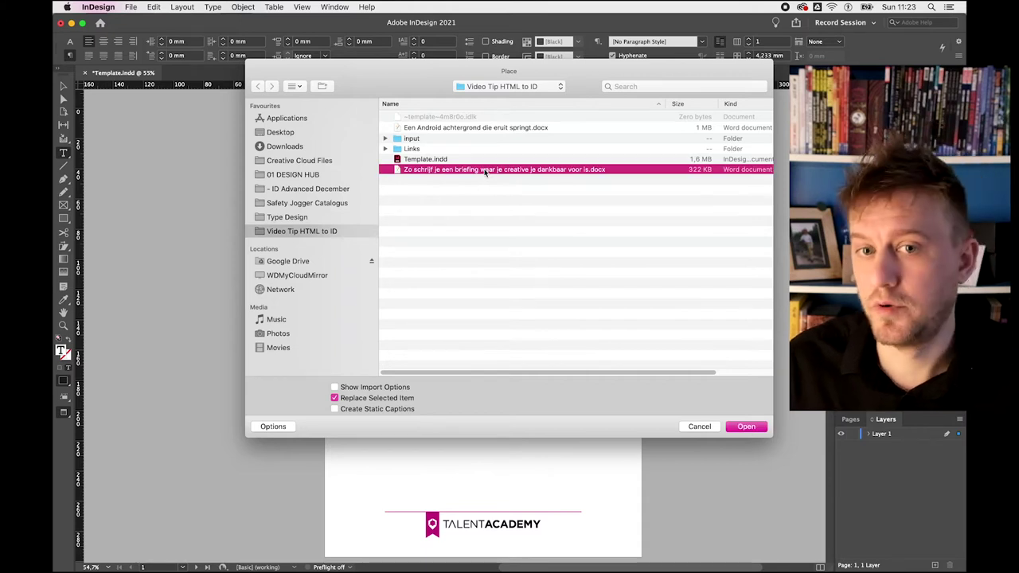
click(745, 427)
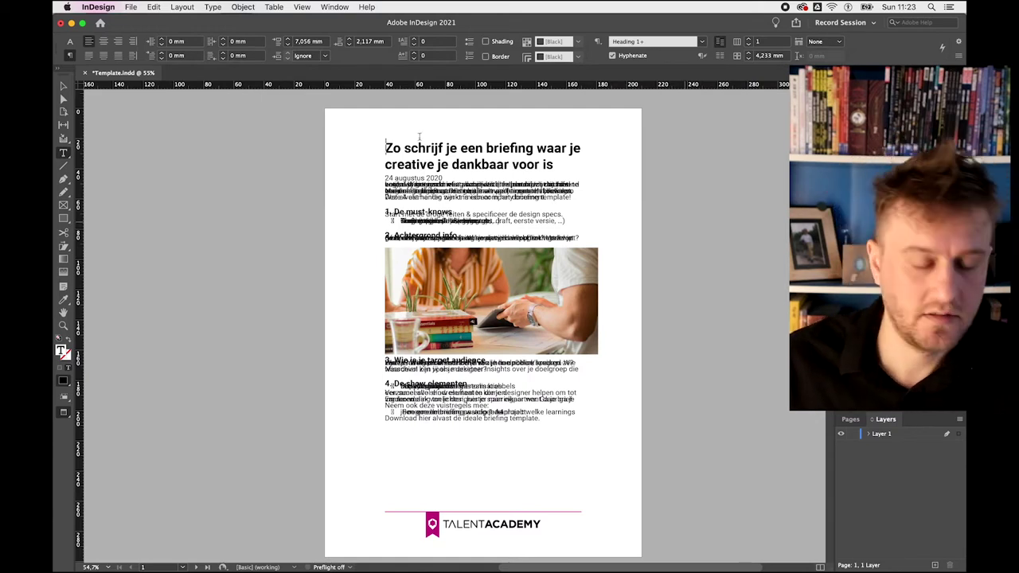
Step: Select all of the placed text and display the Paragraph Styles beside the page
double_click(480, 148)
key(super+a)
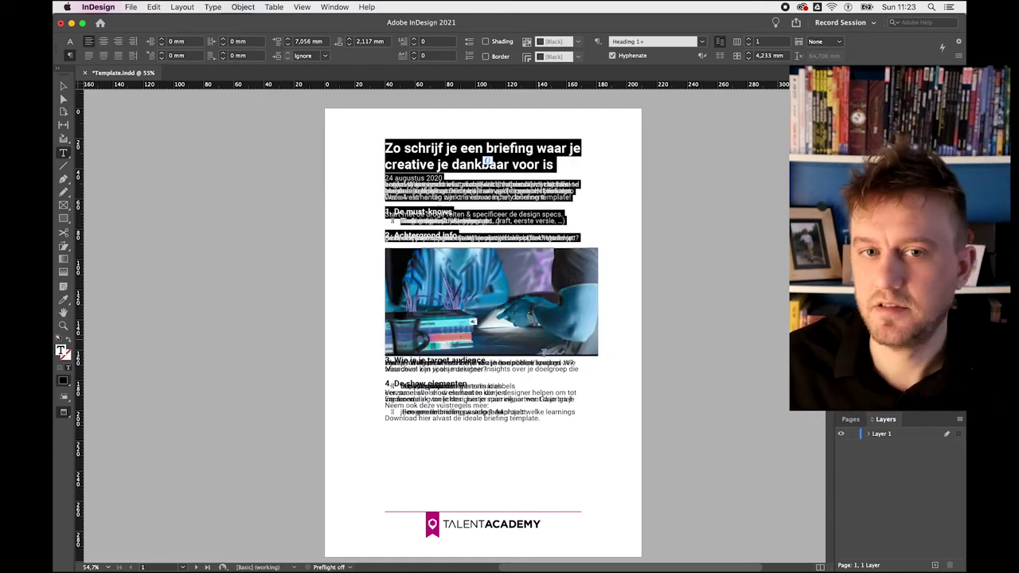
click(461, 148)
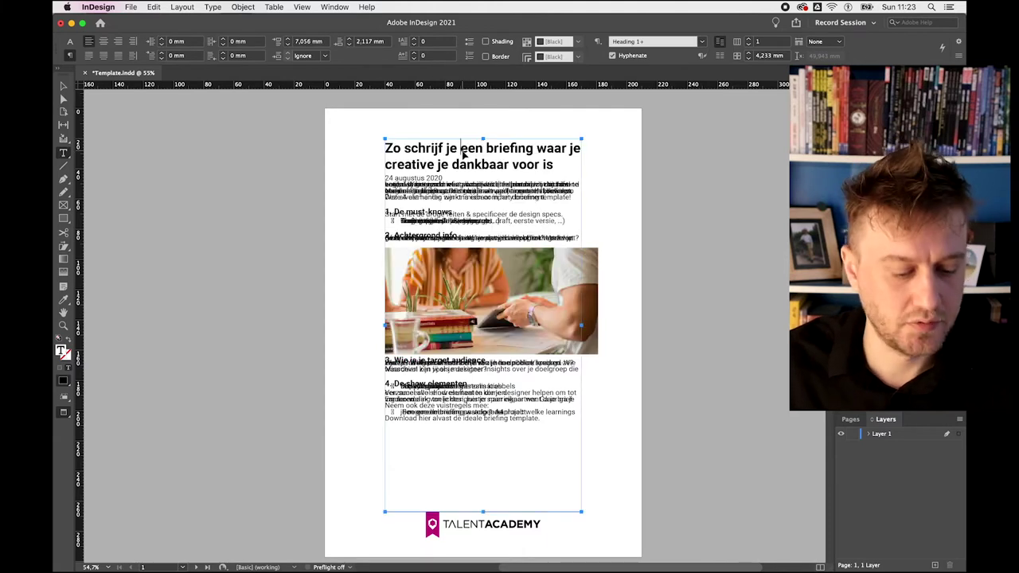
key(super+a)
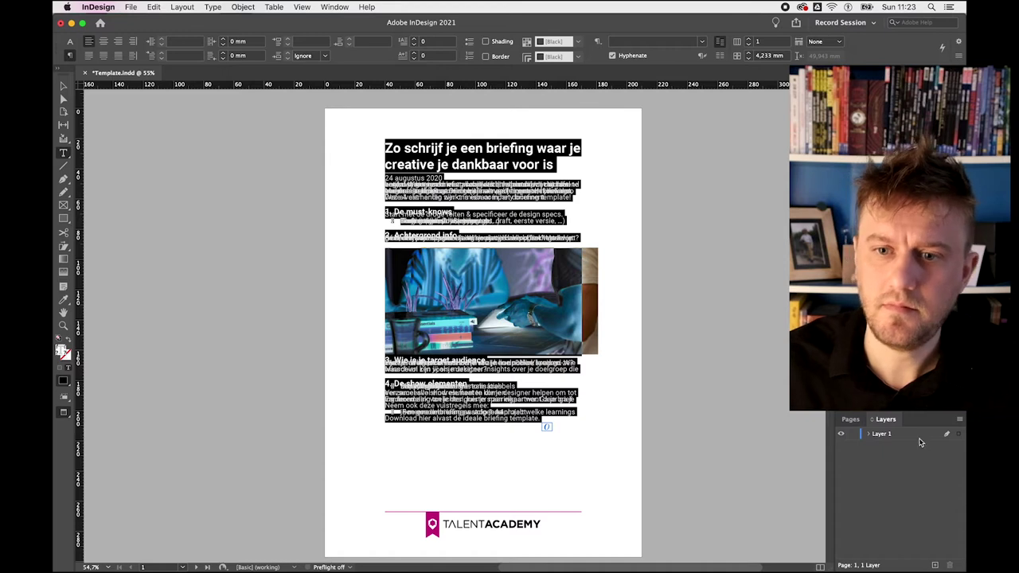
click(336, 8)
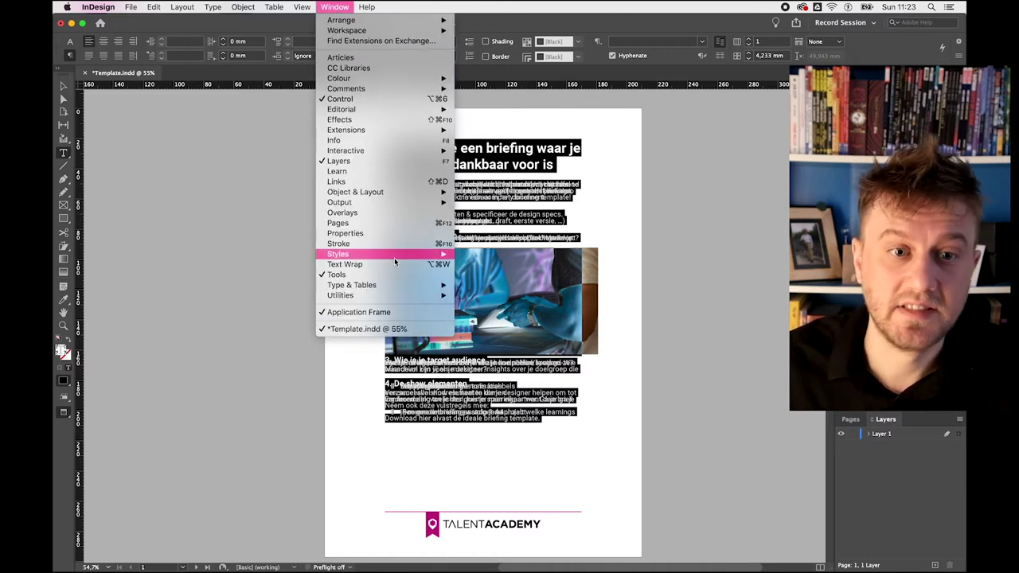
mouse_move(396, 259)
click(518, 285)
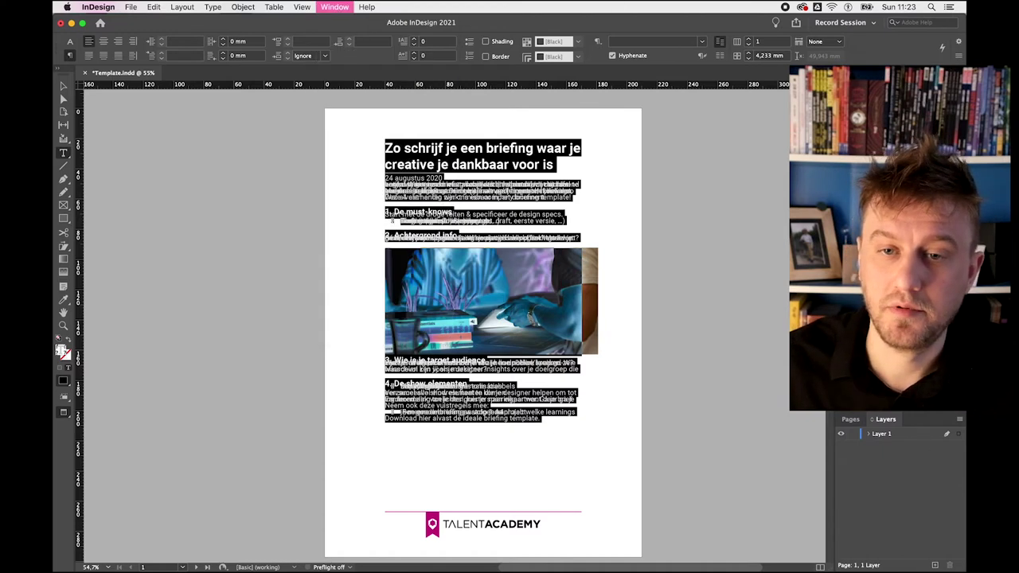
drag(527, 274, 740, 106)
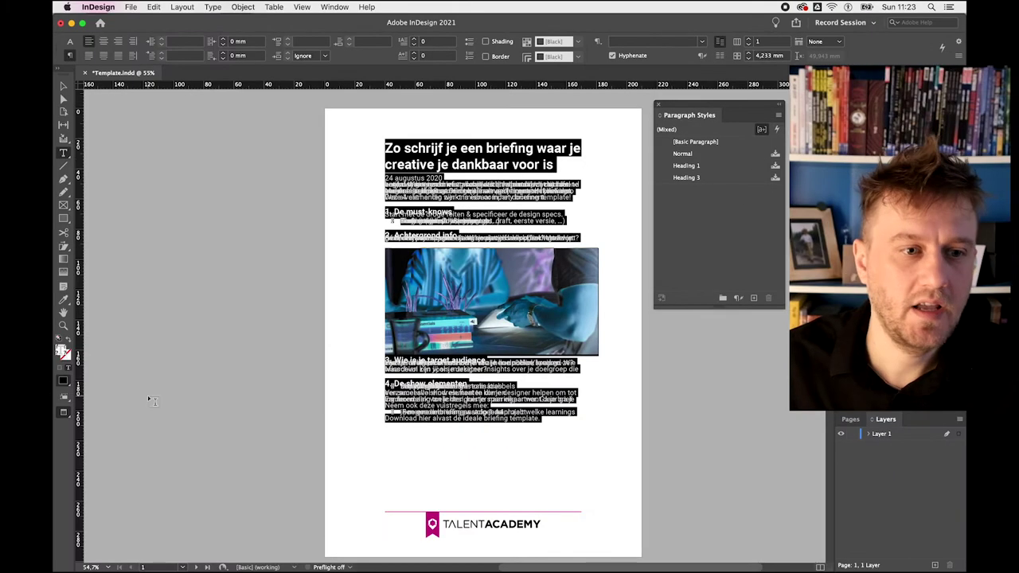
Step: Set the screen mode to Normal and compare the text's style override highlighting with the Preview mode
click(64, 414)
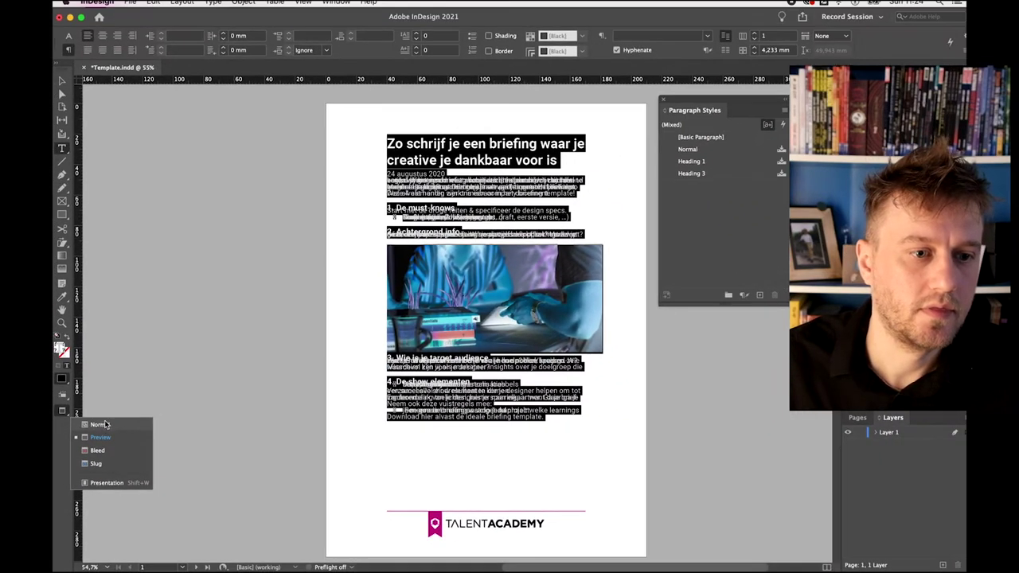
click(102, 424)
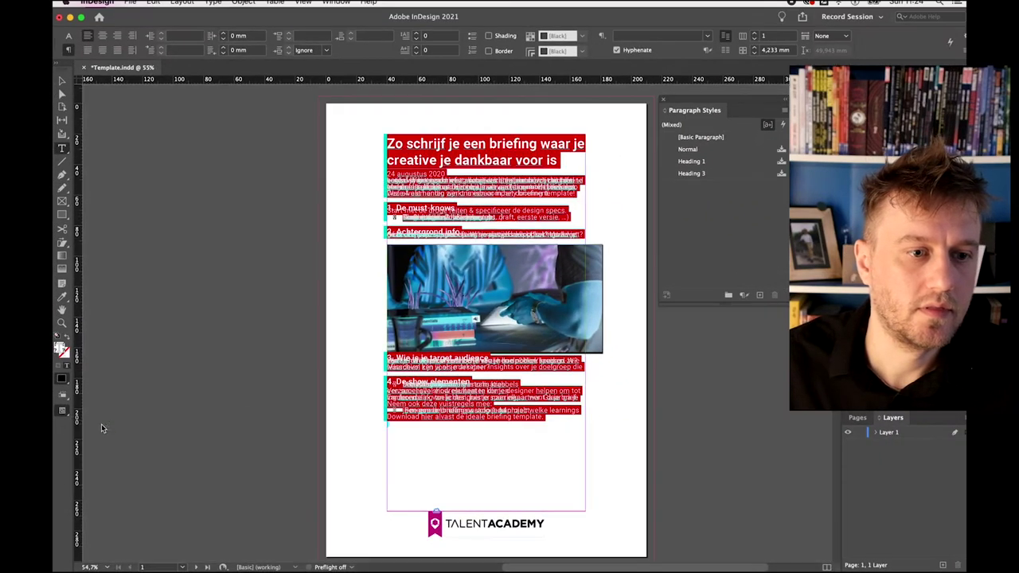
click(518, 145)
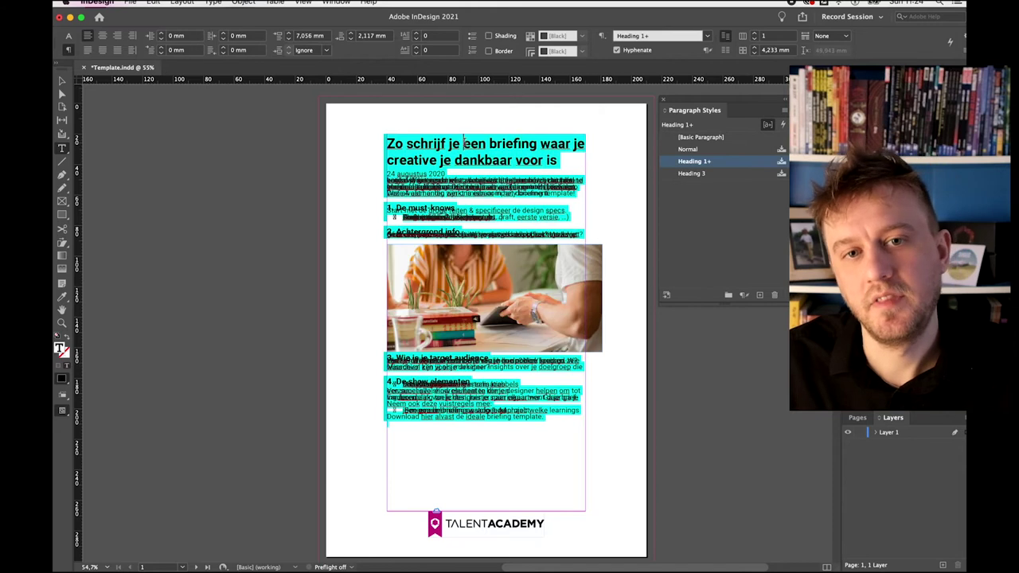
key(super+a)
click(626, 167)
key(w)
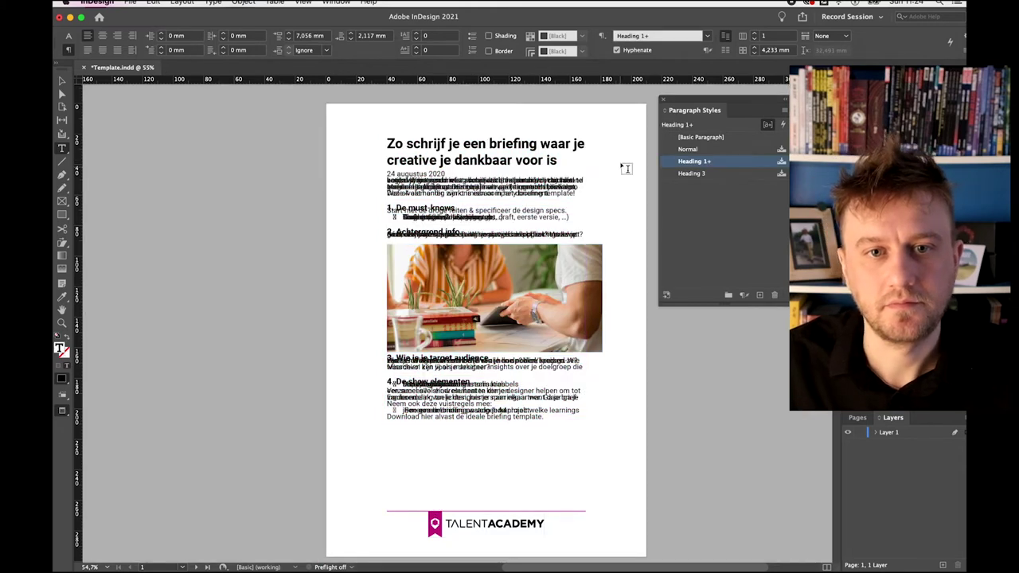
key(w)
Step: Check the paragraph style applied to the article title and select the text frame that holds it
triple_click(495, 148)
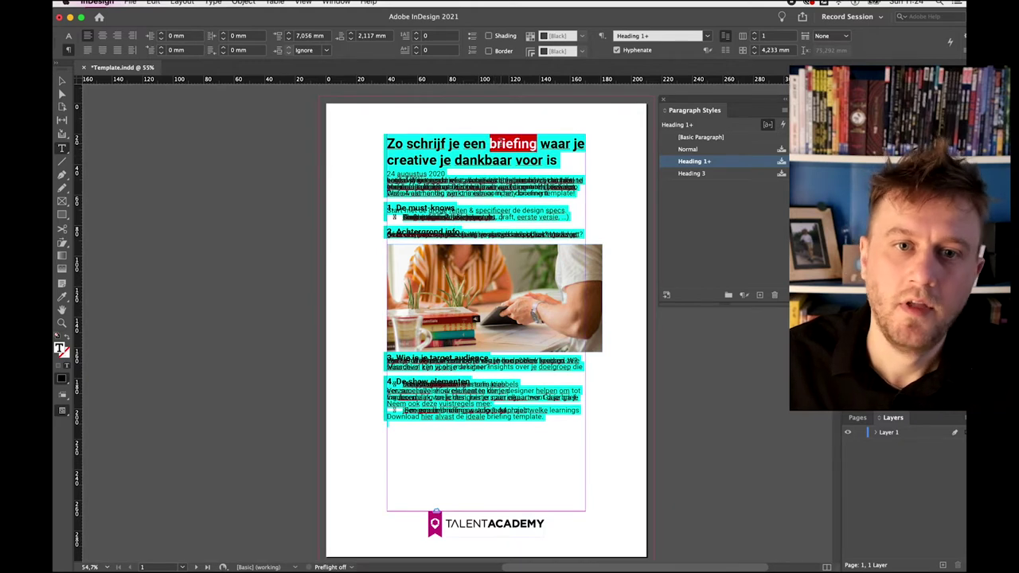
click(495, 148)
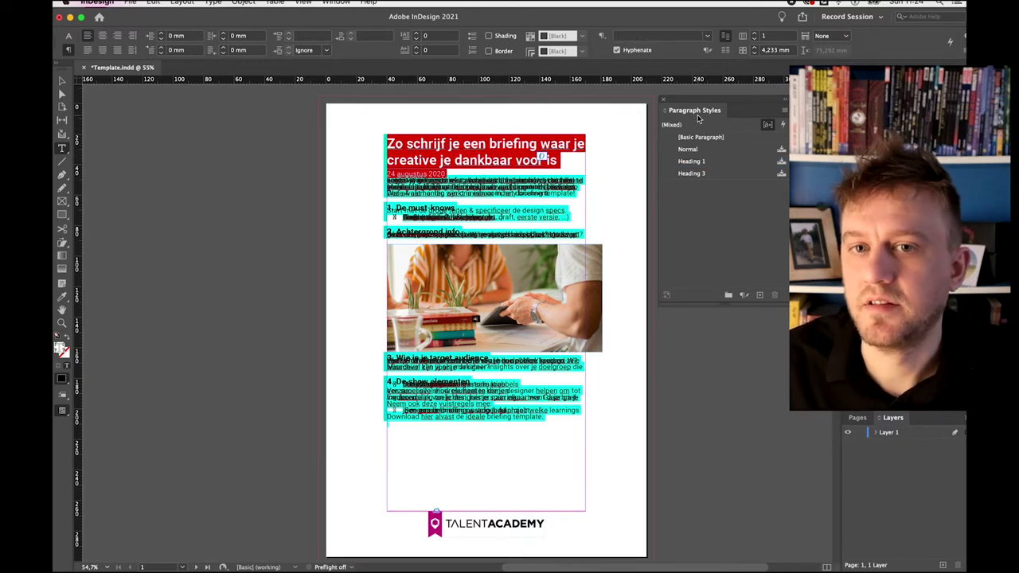
click(687, 161)
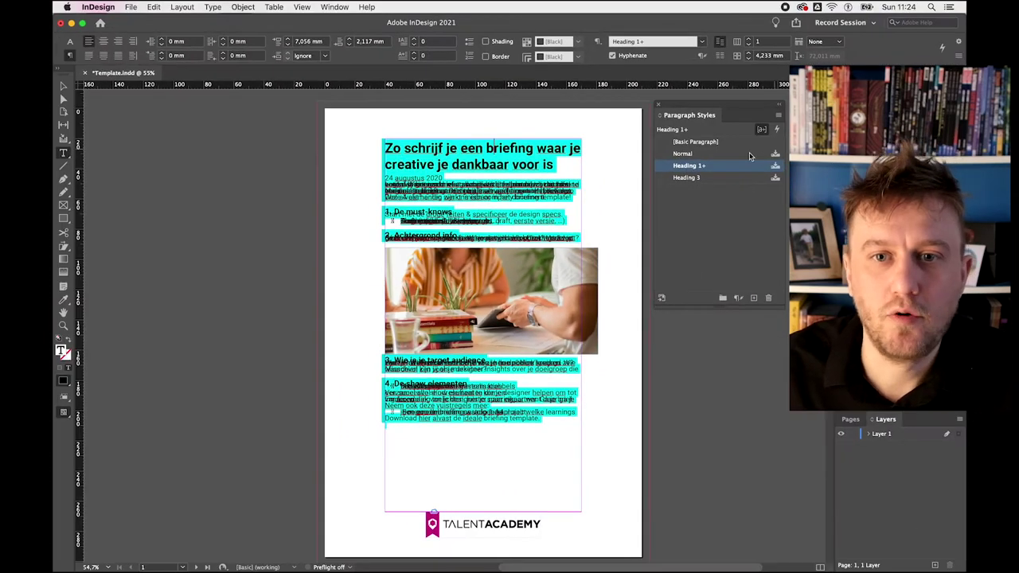
key(Escape)
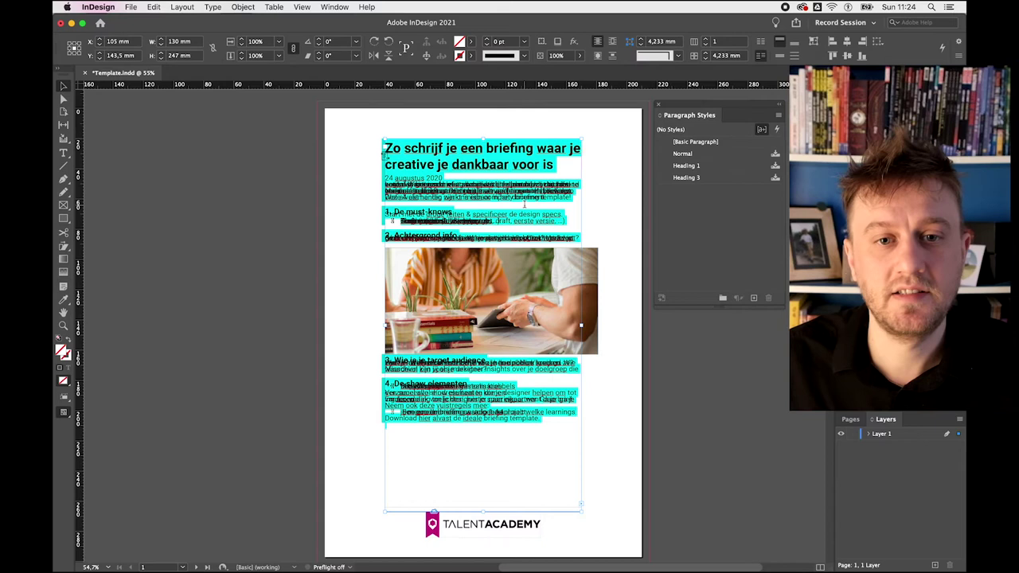
Step: Select all of the placed article text and clear its paragraph style overrides
click(690, 178)
key(super+z)
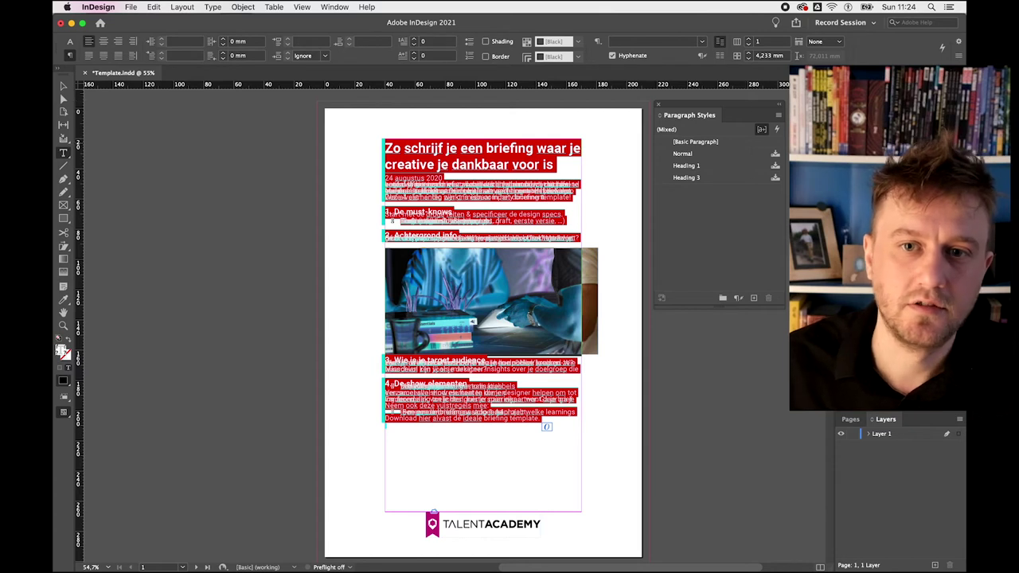
click(779, 116)
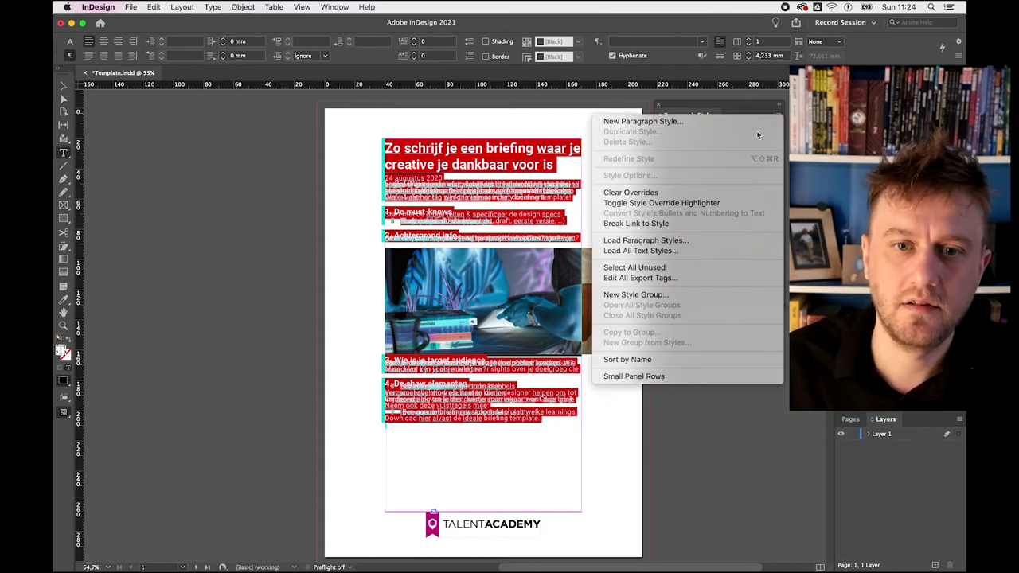
click(631, 192)
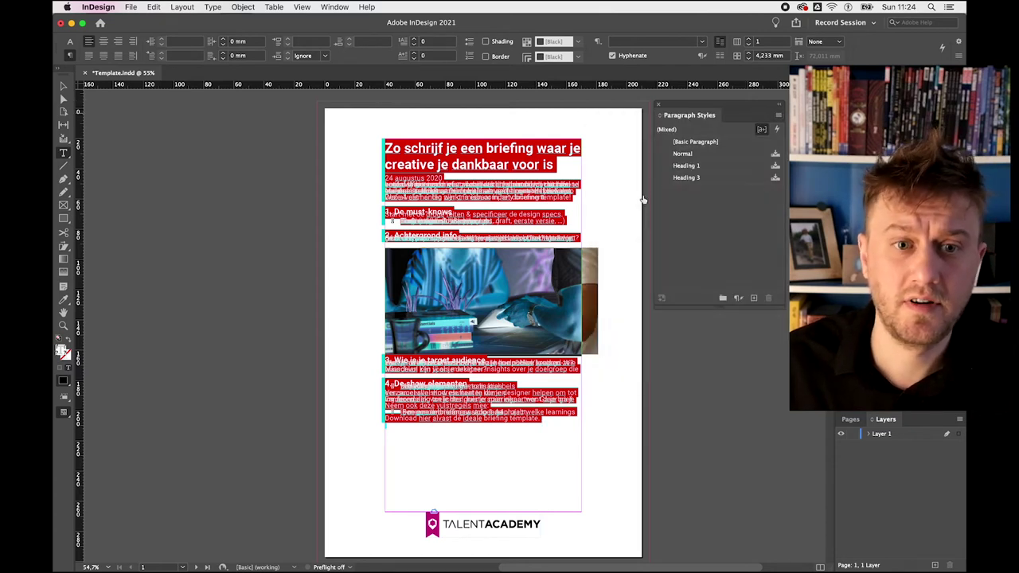
key(Escape)
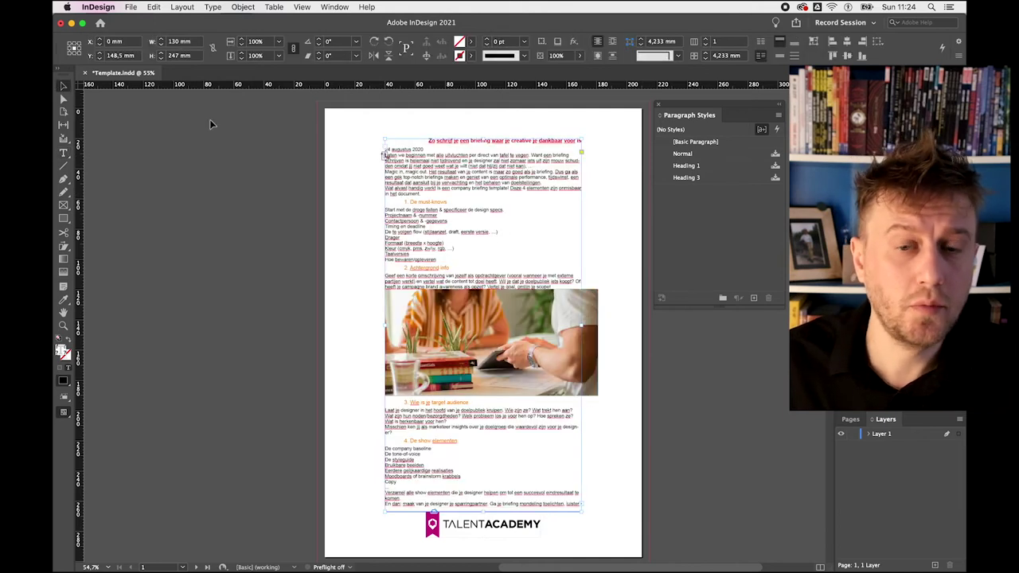
click(618, 197)
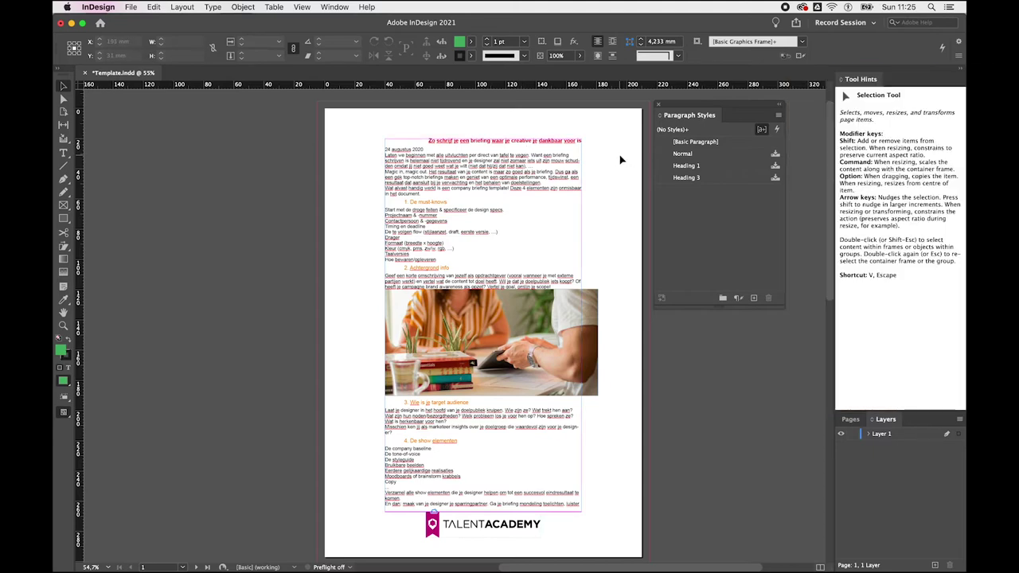
Step: Set the Normal paragraph style's basic character formats to Meta Pro, Book, 12 pt
click(687, 165)
click(213, 7)
click(254, 141)
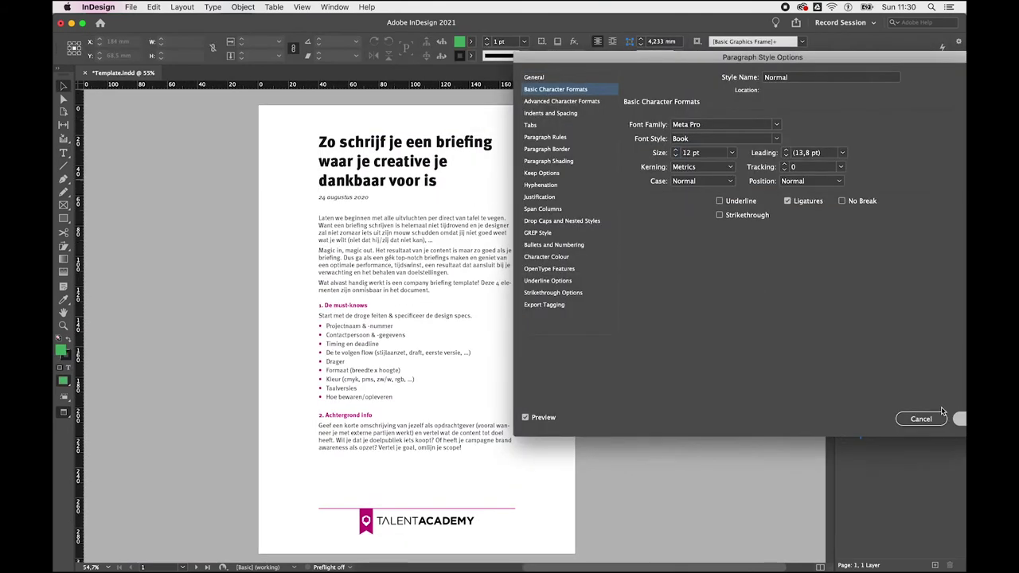
click(942, 413)
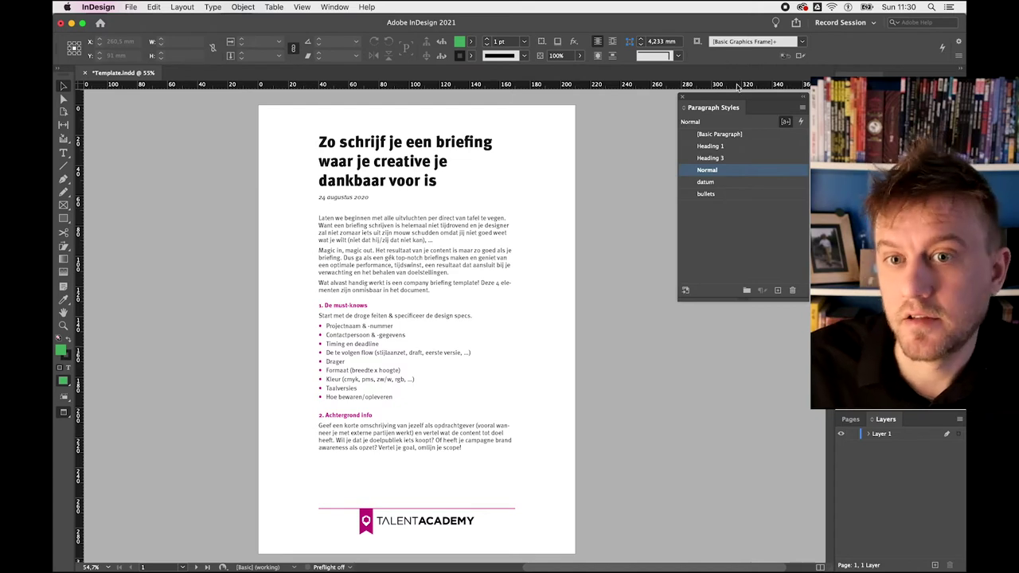
Step: Look over the formatted article pages and the general settings of the Normal paragraph style
drag(747, 97, 752, 96)
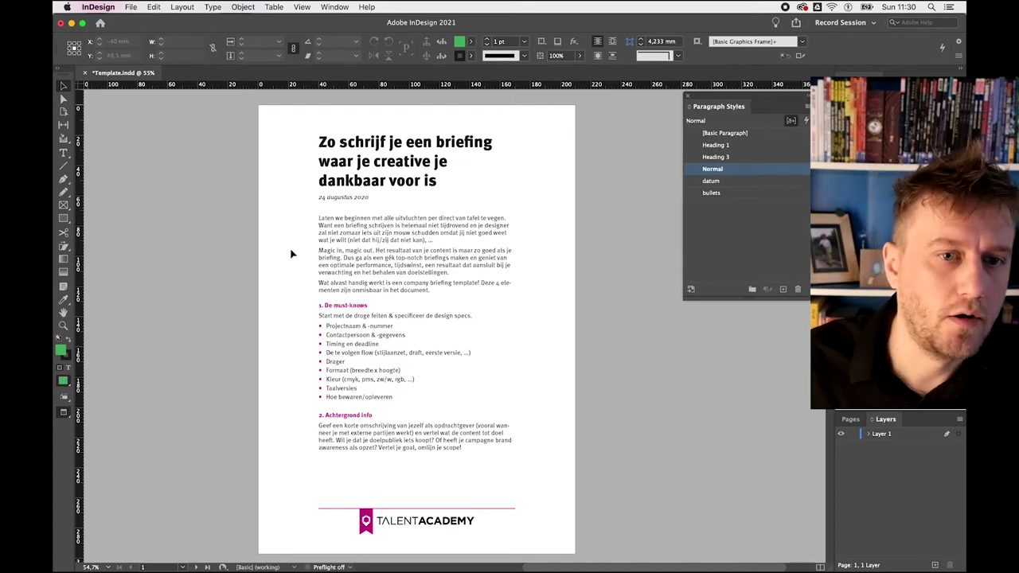
scroll(610, 298, down, 5)
scroll(610, 298, left, 3)
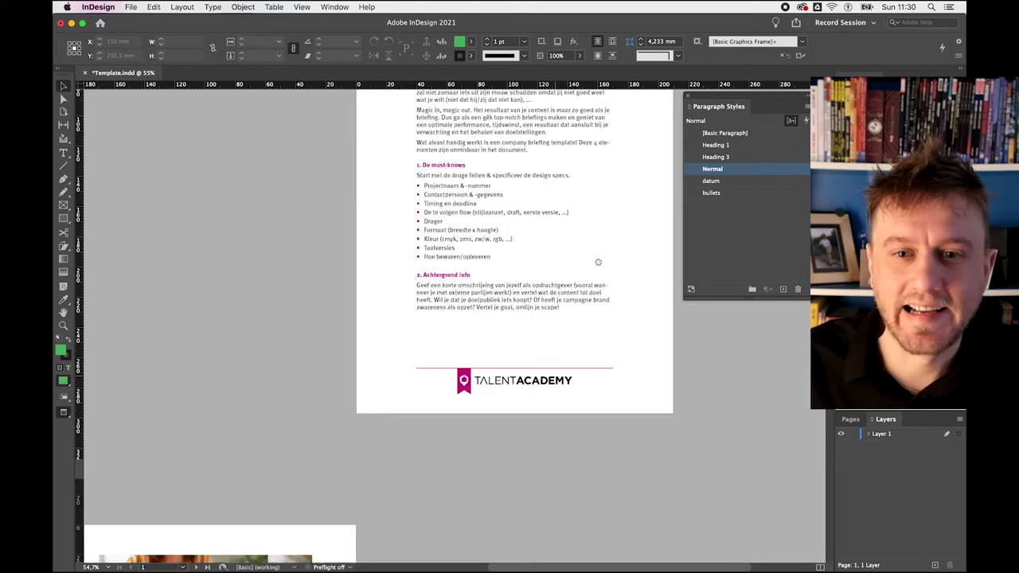
scroll(540, 345, up, 5)
scroll(540, 346, right, 2)
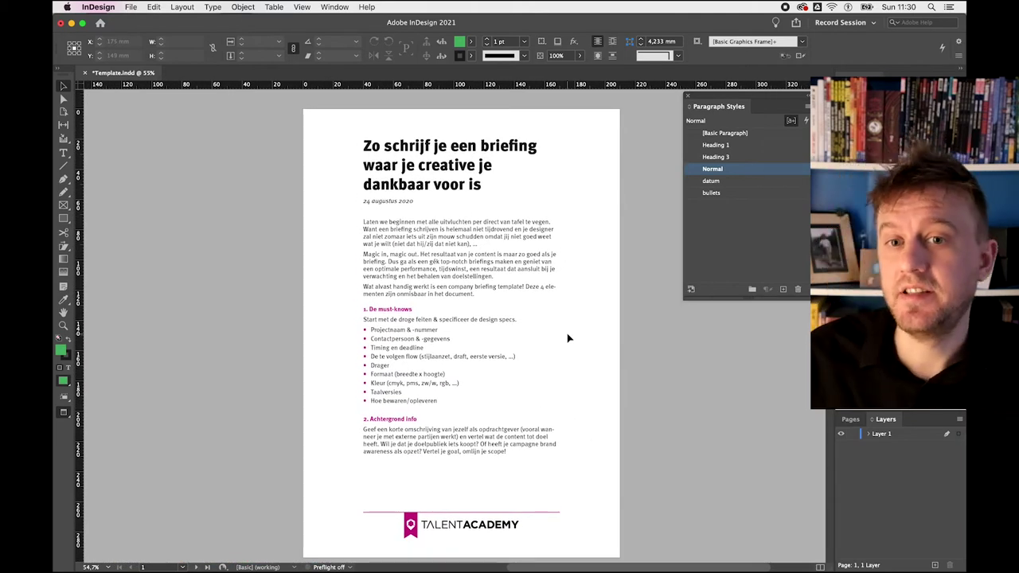
double_click(734, 173)
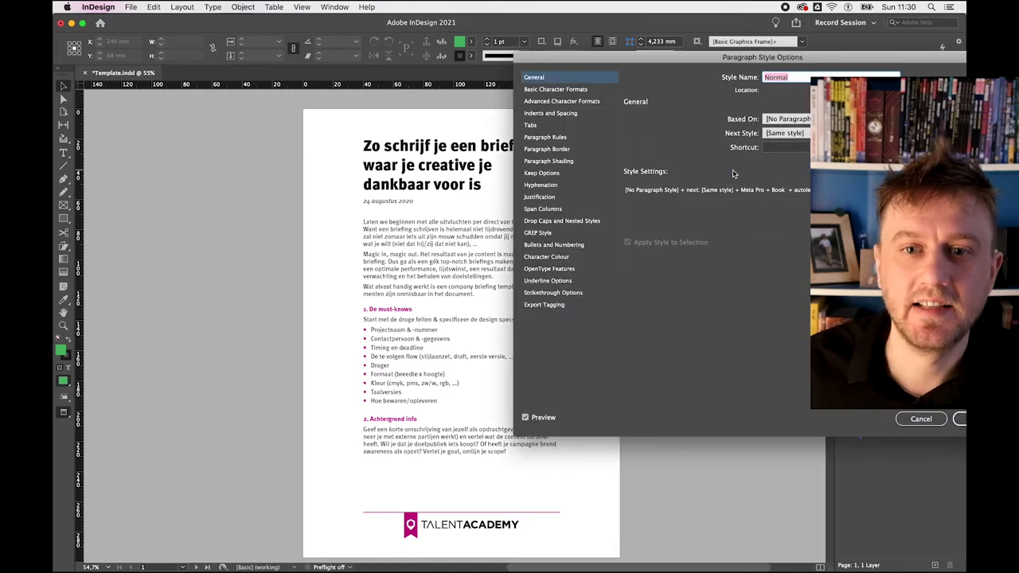
drag(718, 62, 479, 102)
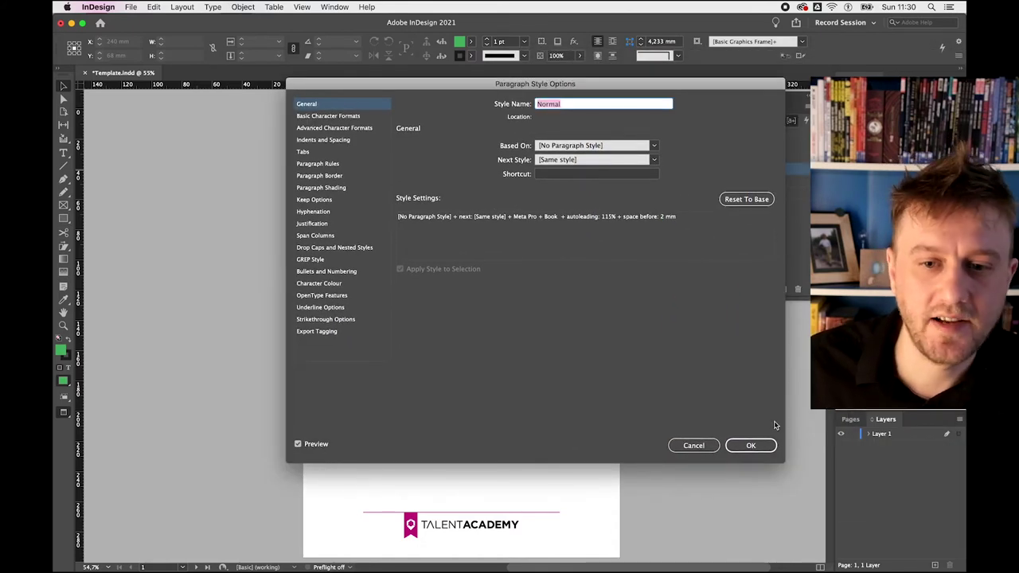
click(707, 448)
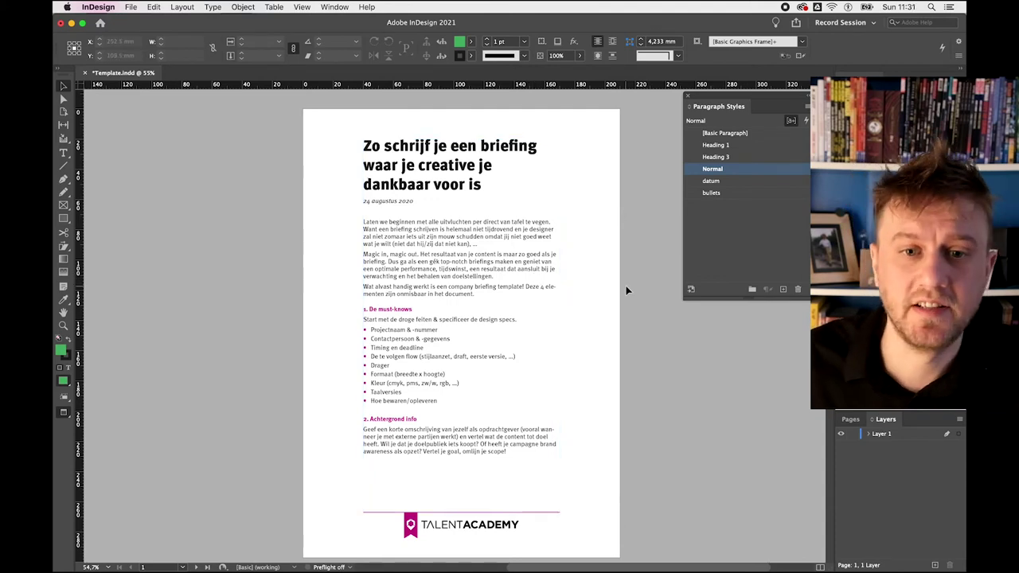
Step: Examine the formatting of the image, numbered headings and bullet lists on page 2
drag(605, 284, 608, 279)
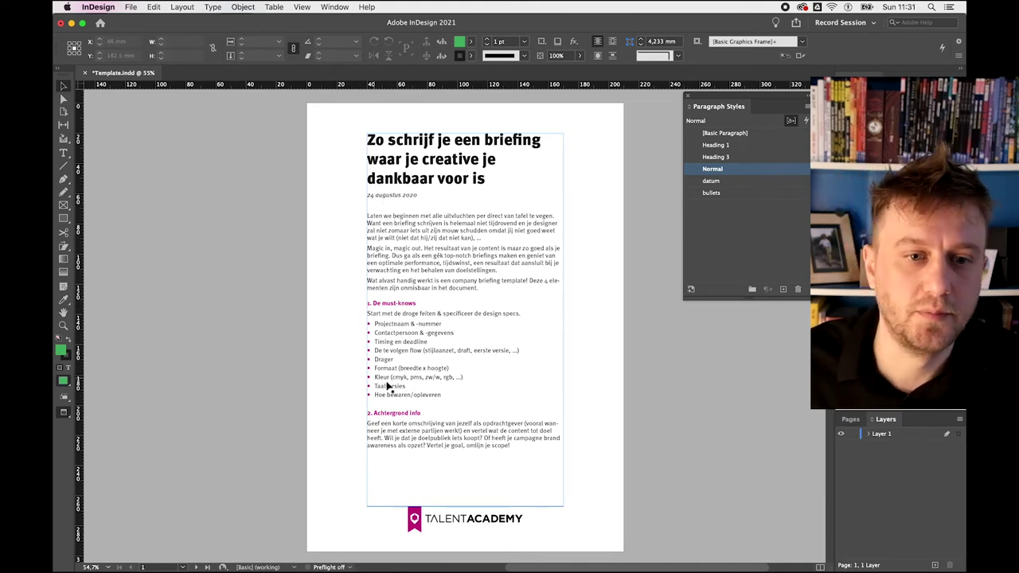
scroll(453, 315, down, 10)
scroll(453, 314, left, 3)
scroll(453, 315, down, 3)
scroll(453, 314, left, 2)
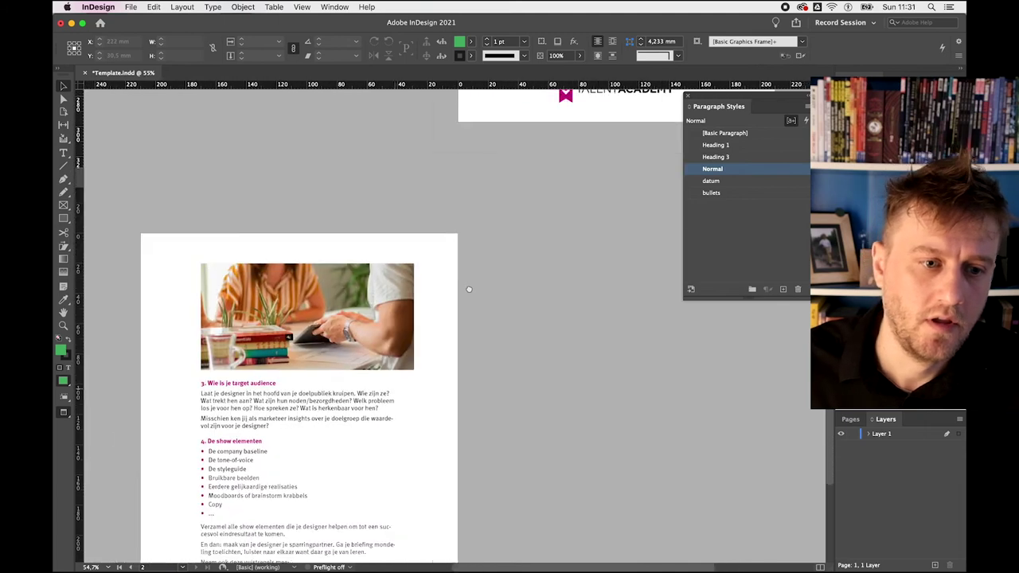
scroll(410, 368, down, 2)
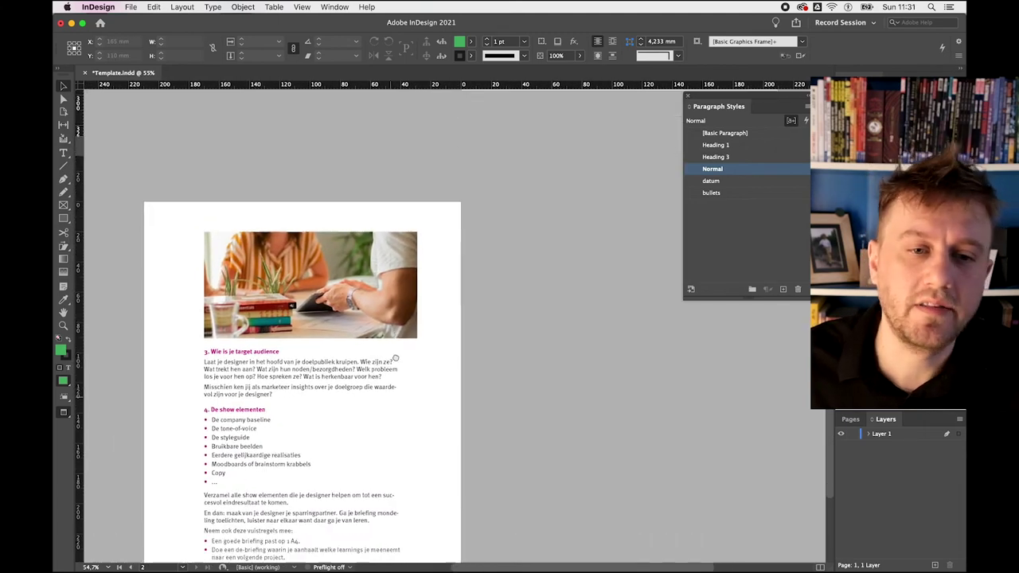
drag(350, 410, 356, 392)
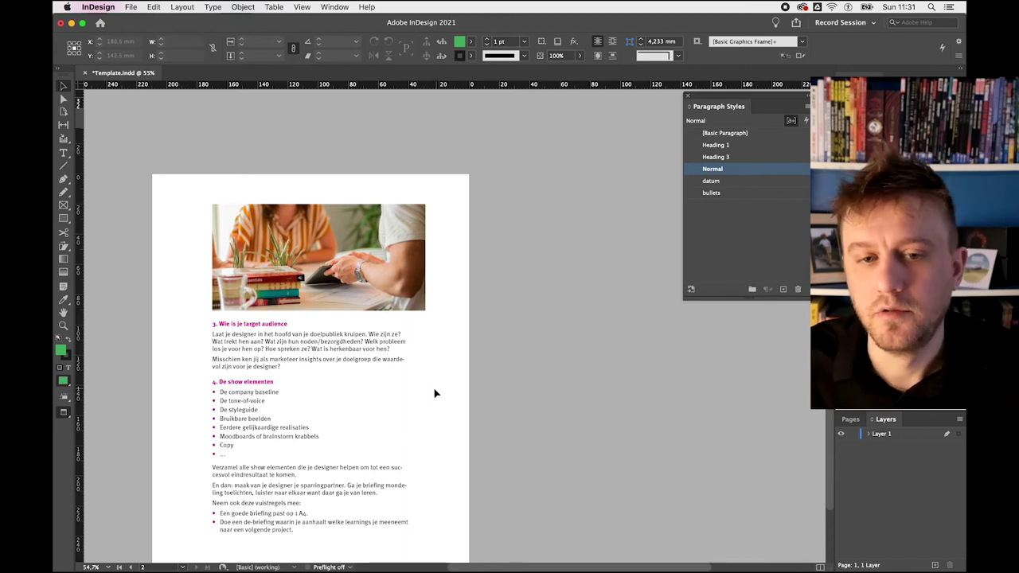
drag(461, 320, 469, 296)
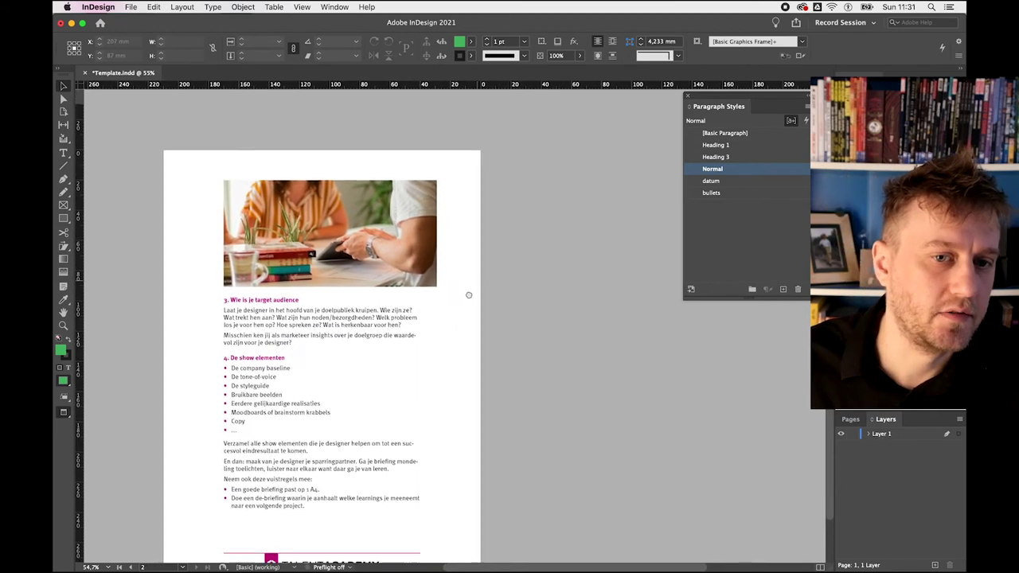
Step: Check the paragraph style applied to the bullet list under "1. De must-knows" and inspect the date line on page 1
scroll(434, 409, up, 8)
scroll(435, 409, right, 3)
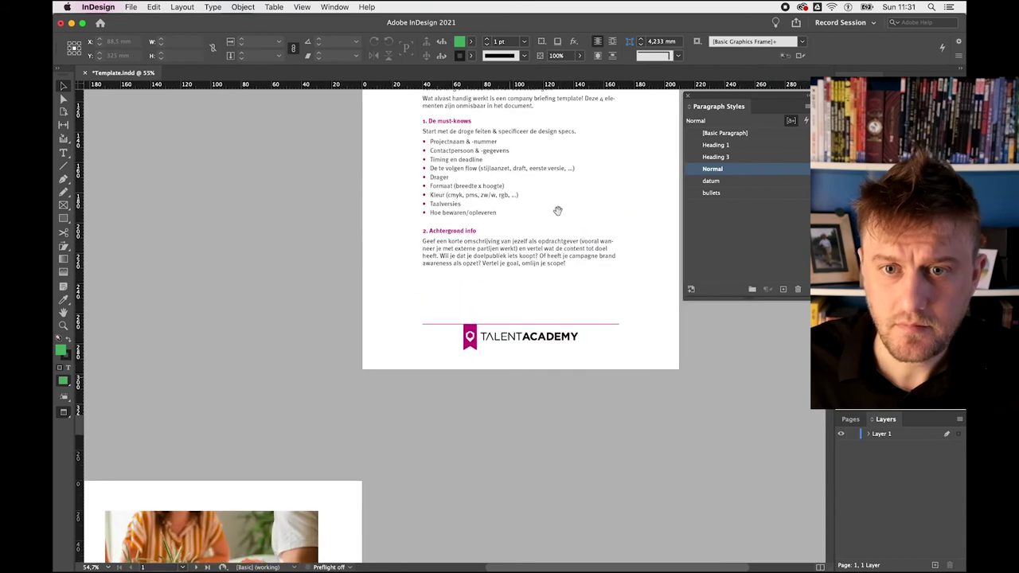
scroll(558, 211, up, 4)
key(t)
drag(444, 239, 438, 307)
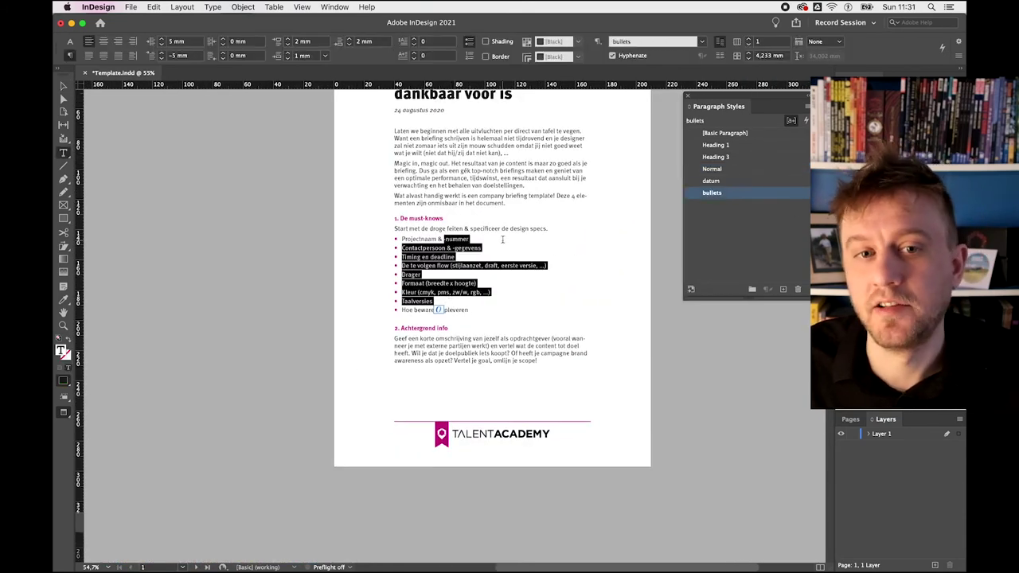
click(458, 248)
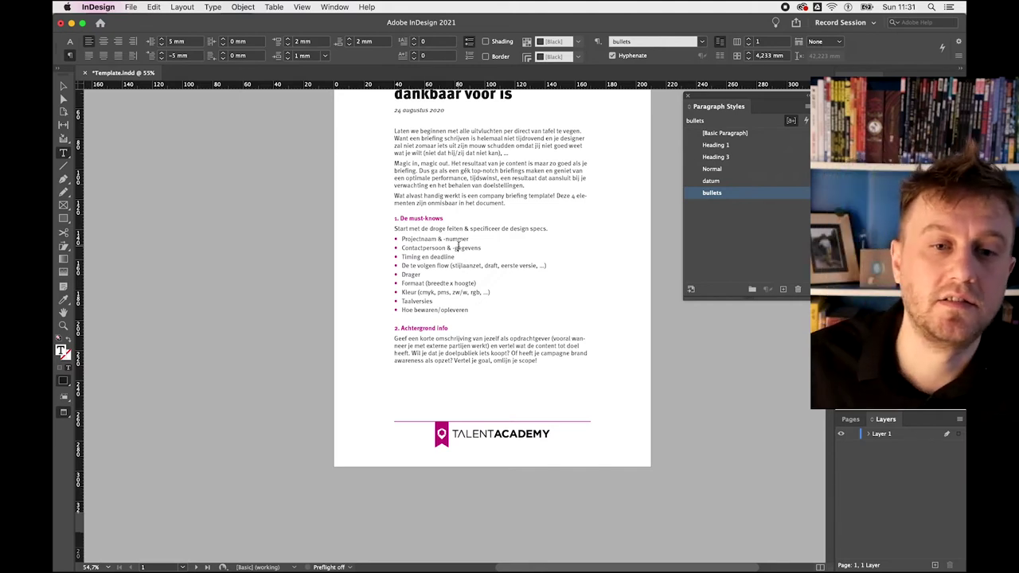
double_click(461, 247)
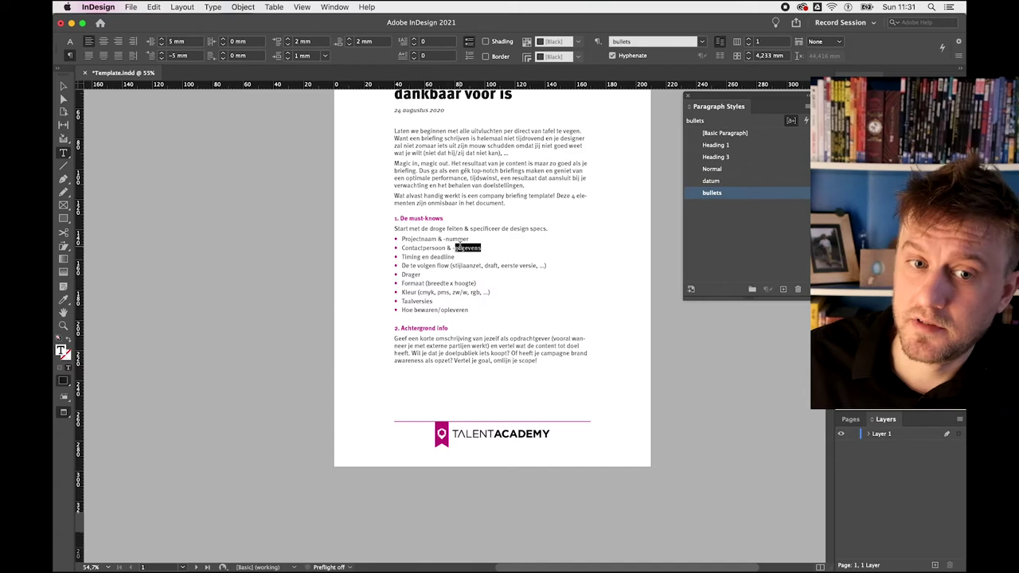
click(440, 248)
scroll(440, 243, up, 3)
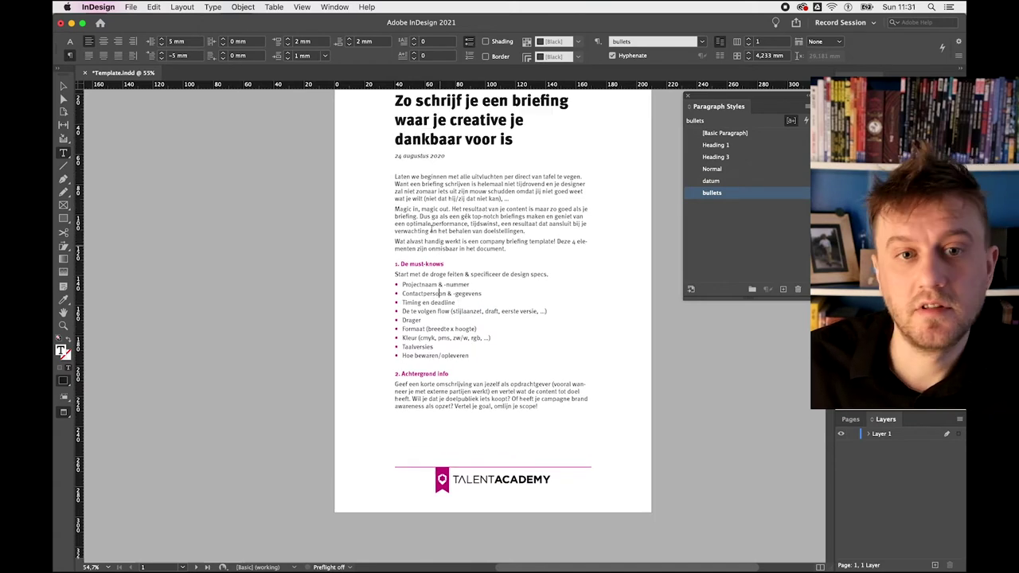
double_click(415, 156)
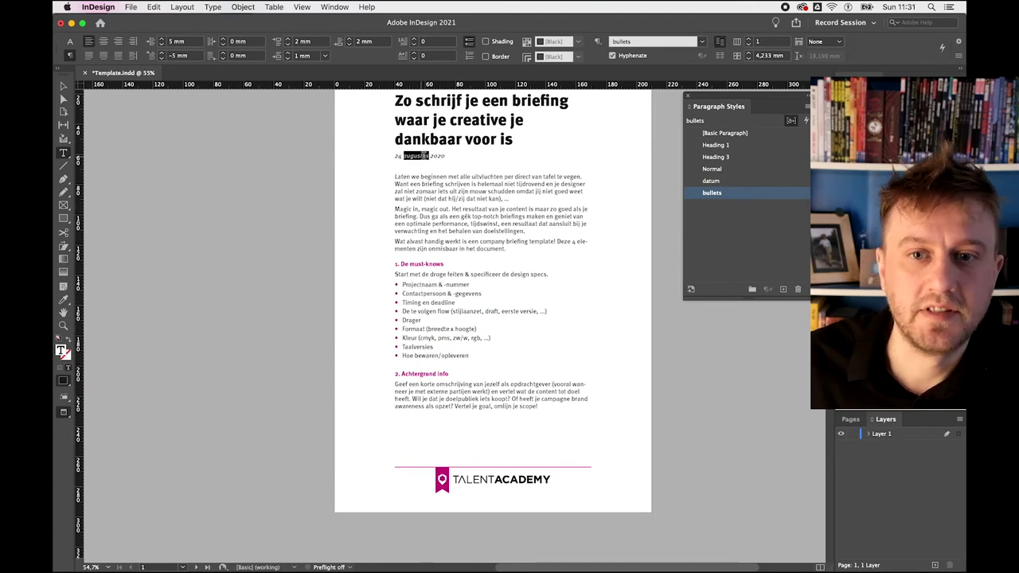
double_click(442, 293)
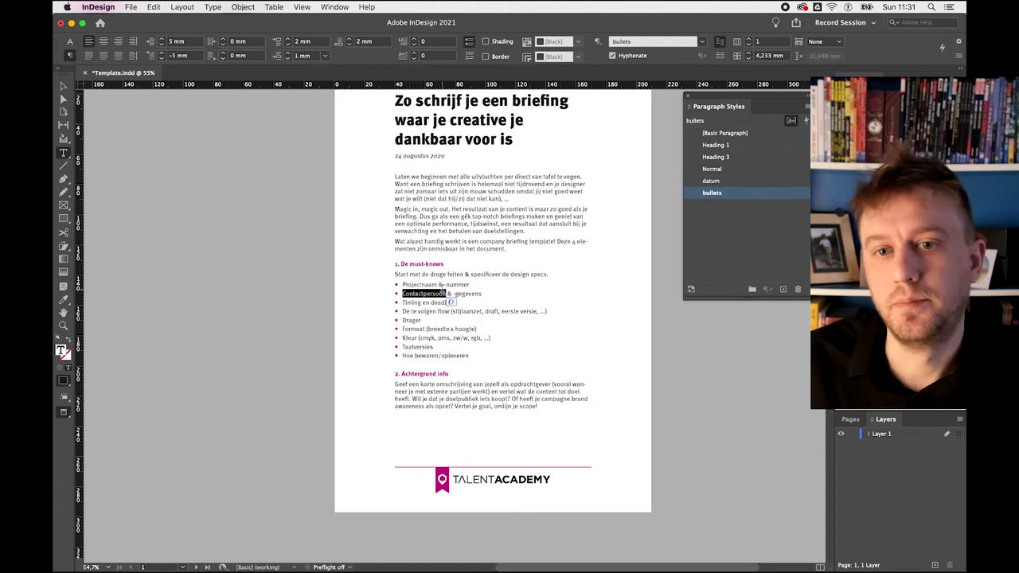
key(Escape)
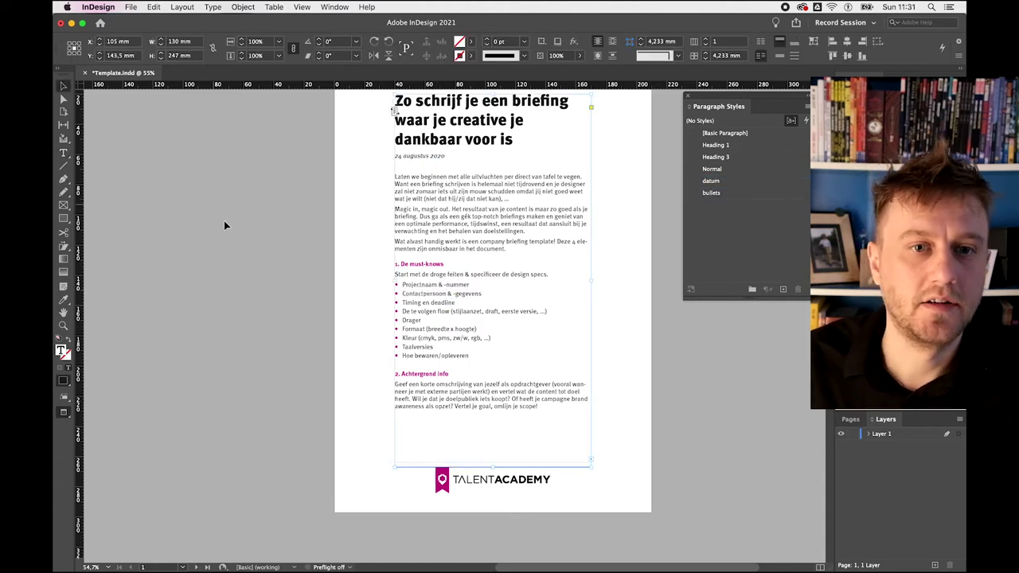
Step: Glance at the "Een Android achtergrond die eruit springt" Google Doc, return to InDesign and delete all of the article text
scroll(530, 248, up, 1)
scroll(530, 249, up, 2)
scroll(530, 248, right, 1)
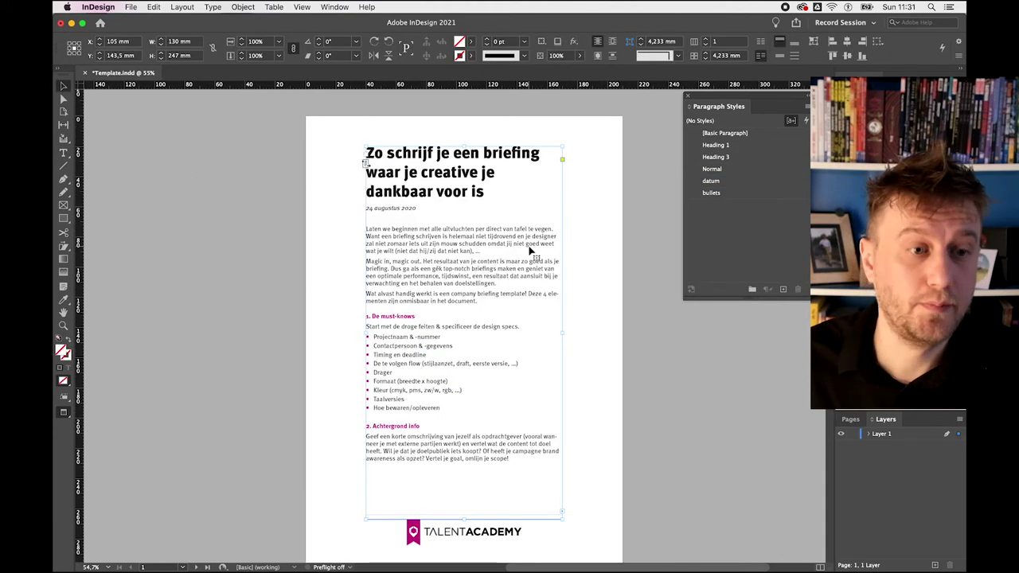
triple_click(529, 246)
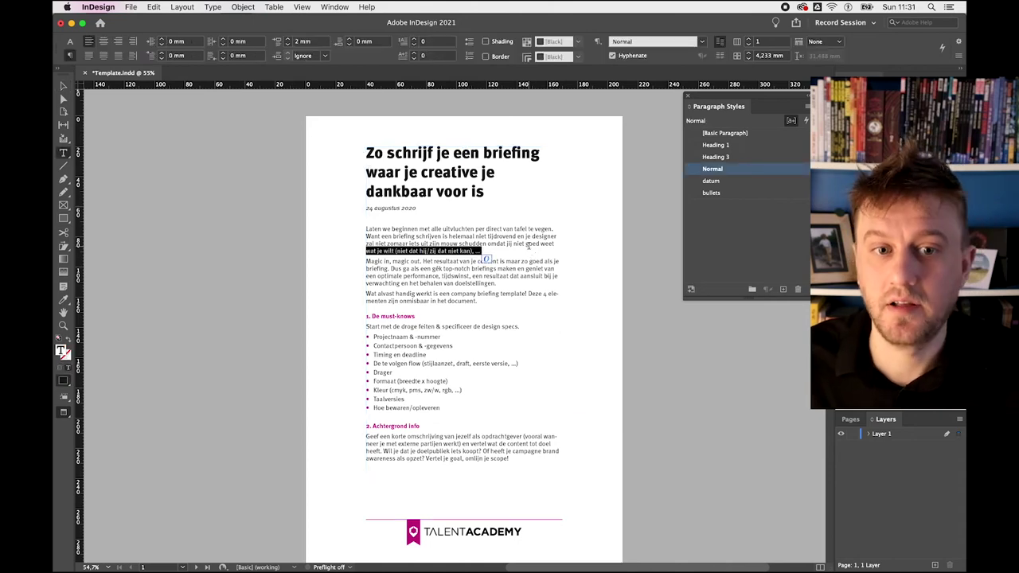
key(super+Tab)
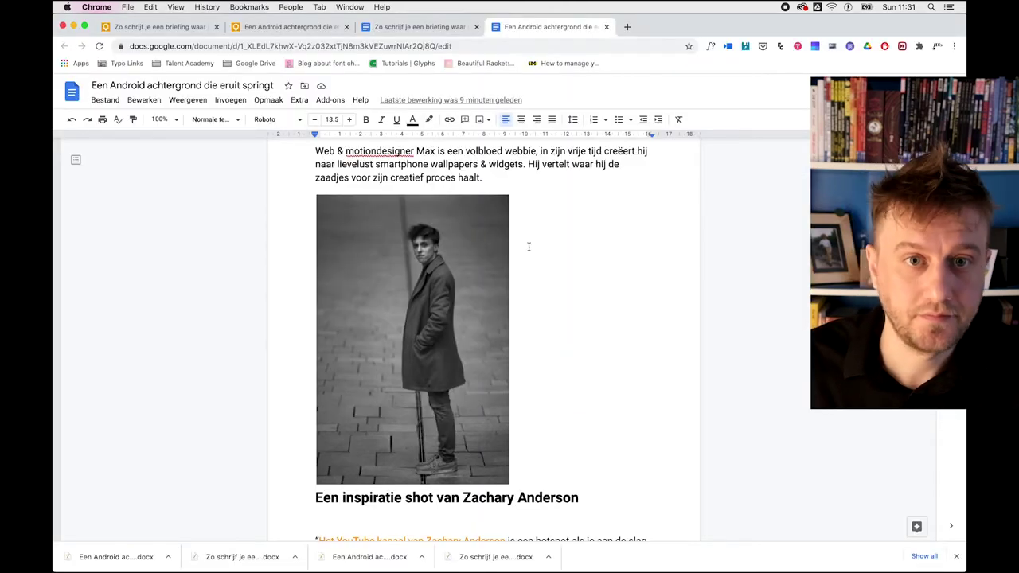
key(super+Tab)
click(466, 250)
key(super+a)
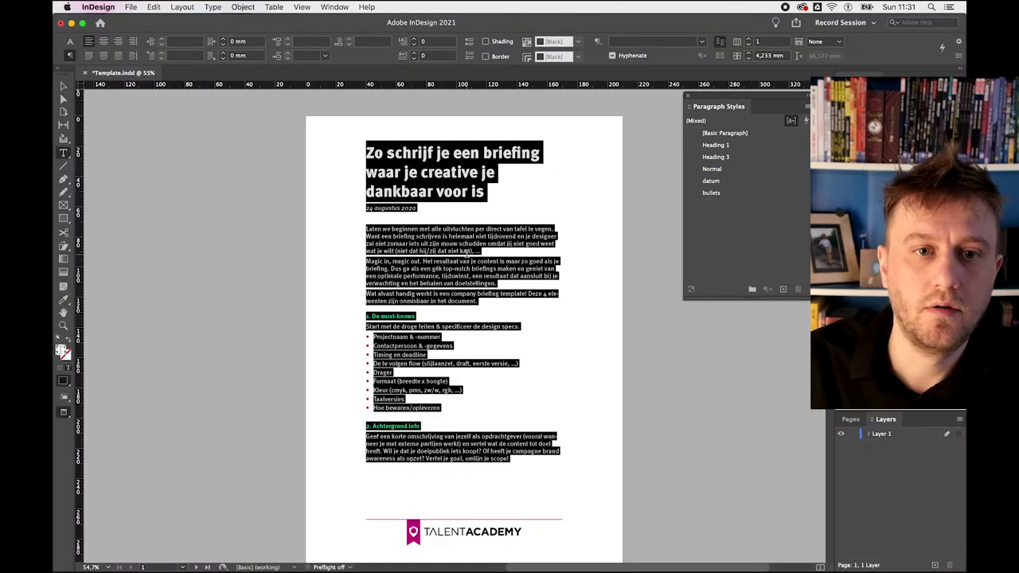
key(BackSpace)
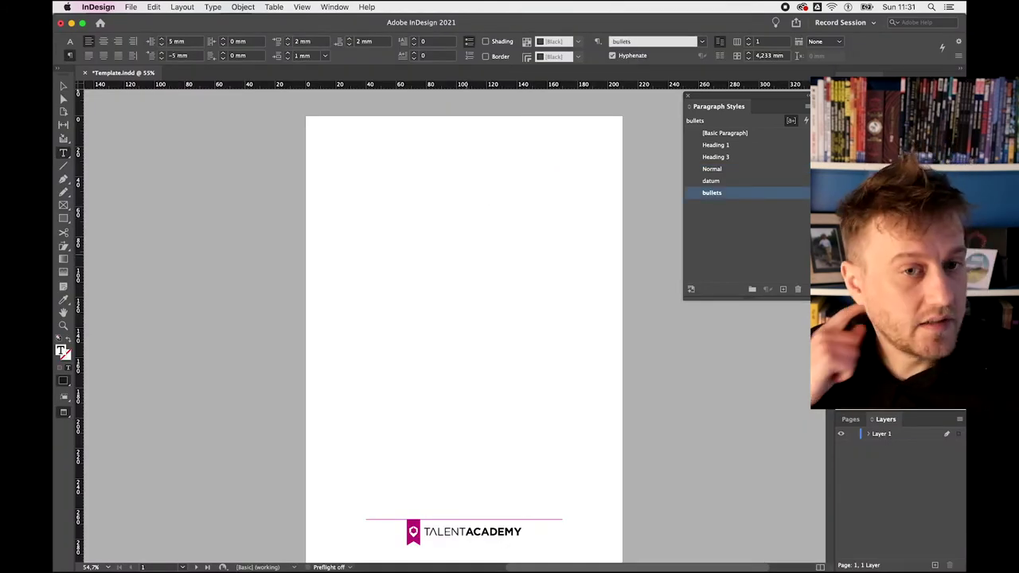
Step: Place "Een Android achtergrond die eruit springt.docx" in the emptied text frame on page 1
click(130, 7)
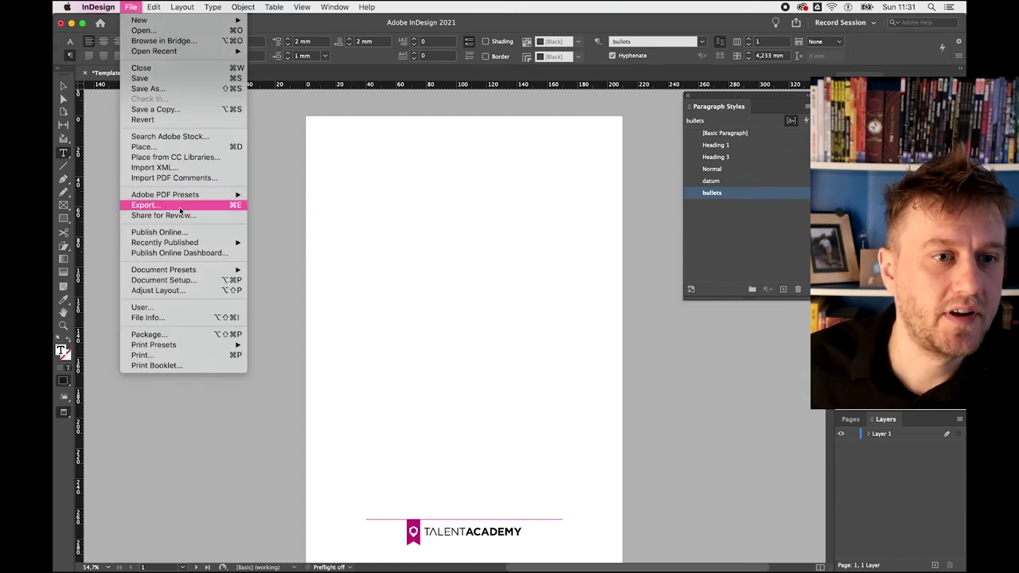
click(178, 146)
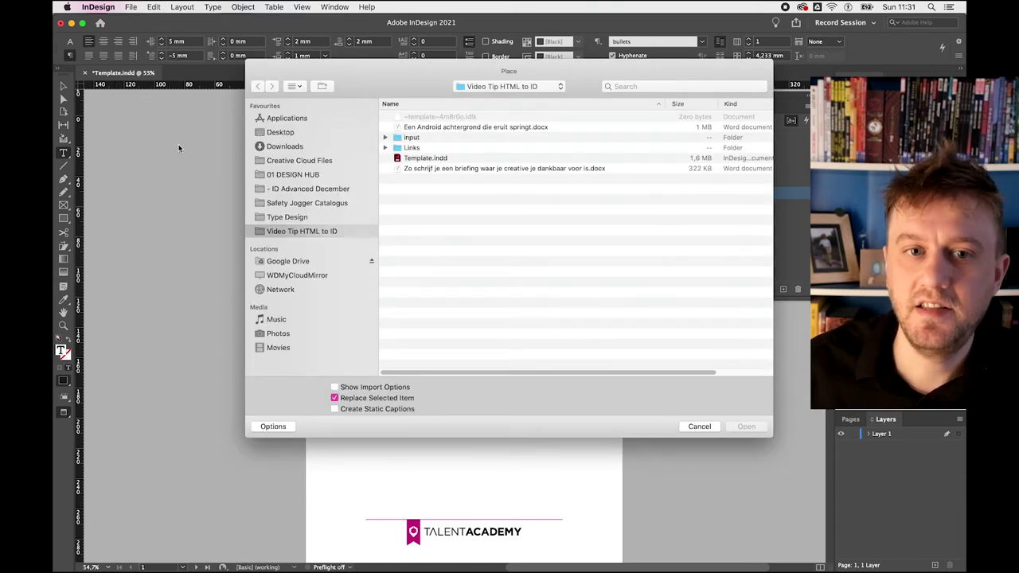
click(479, 129)
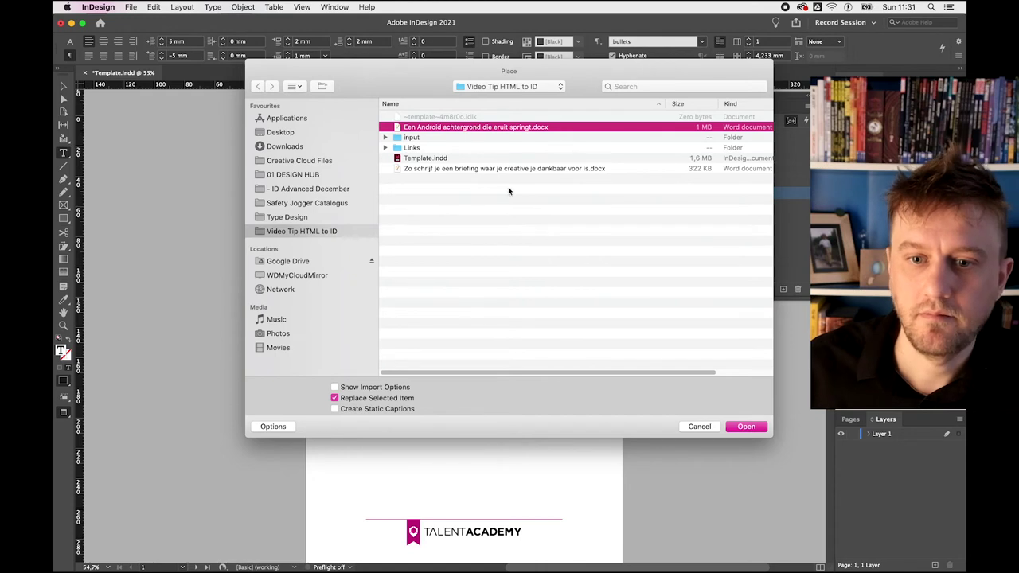
click(746, 427)
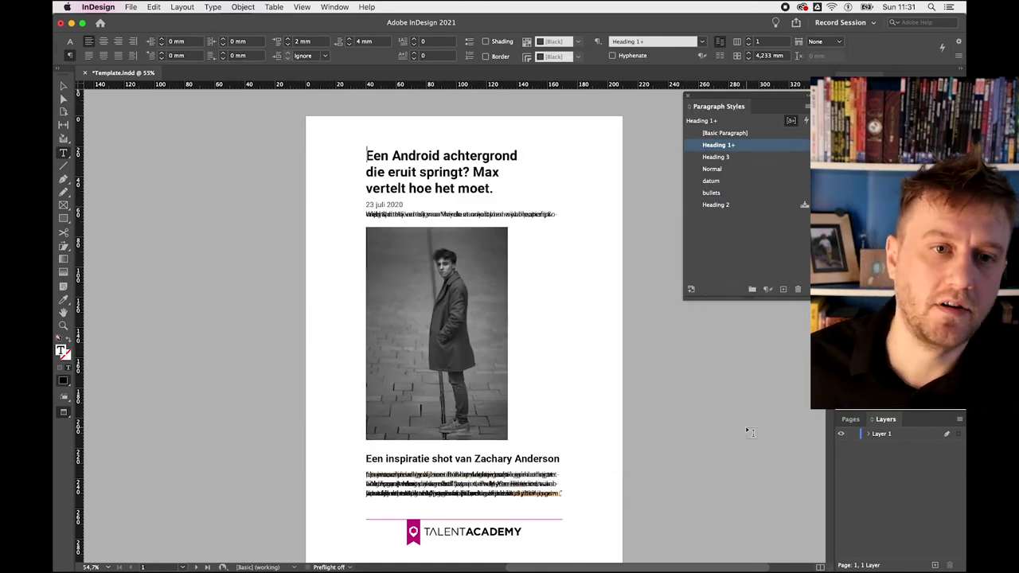
Step: Clear the style overrides from all of the placed article text
key(super+a)
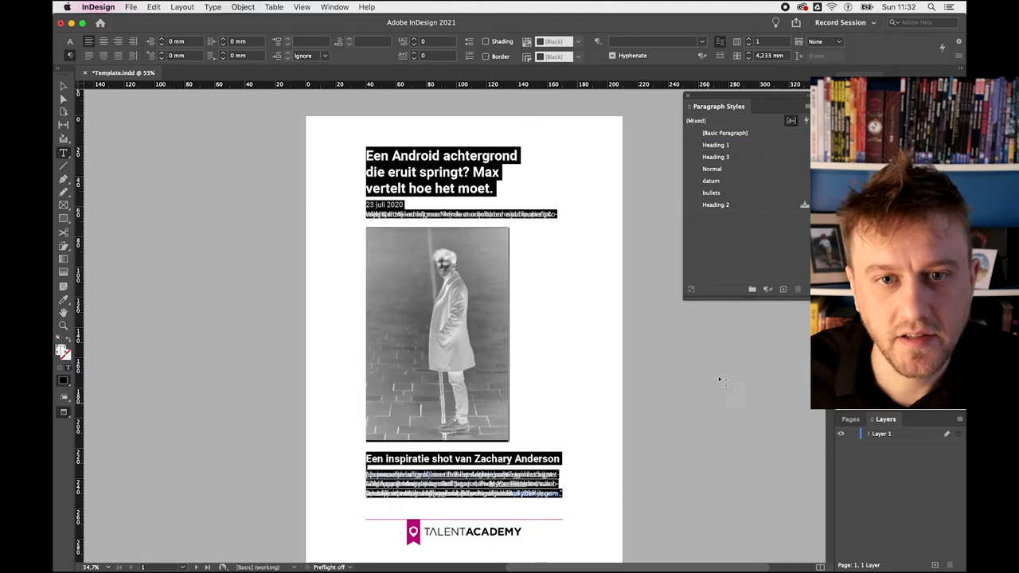
click(808, 109)
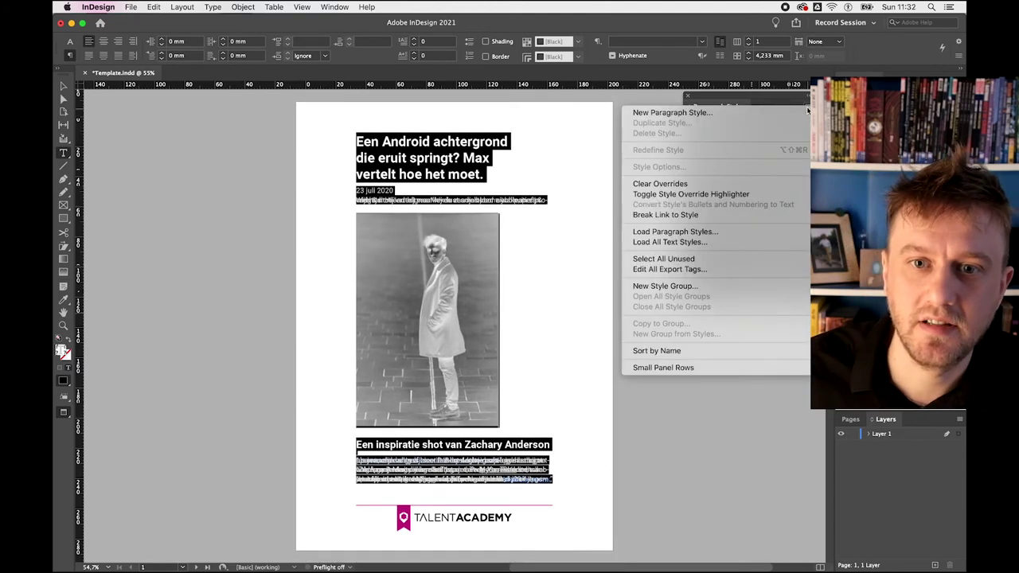
click(737, 184)
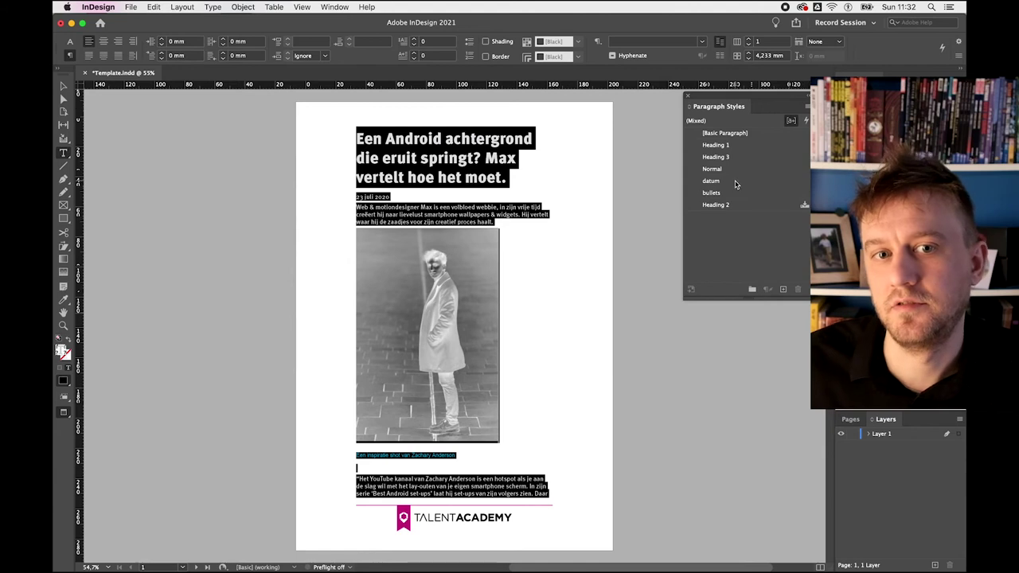
Step: Check which paragraph styles are applied to the article title, the introduction paragraph and the date line
click(437, 158)
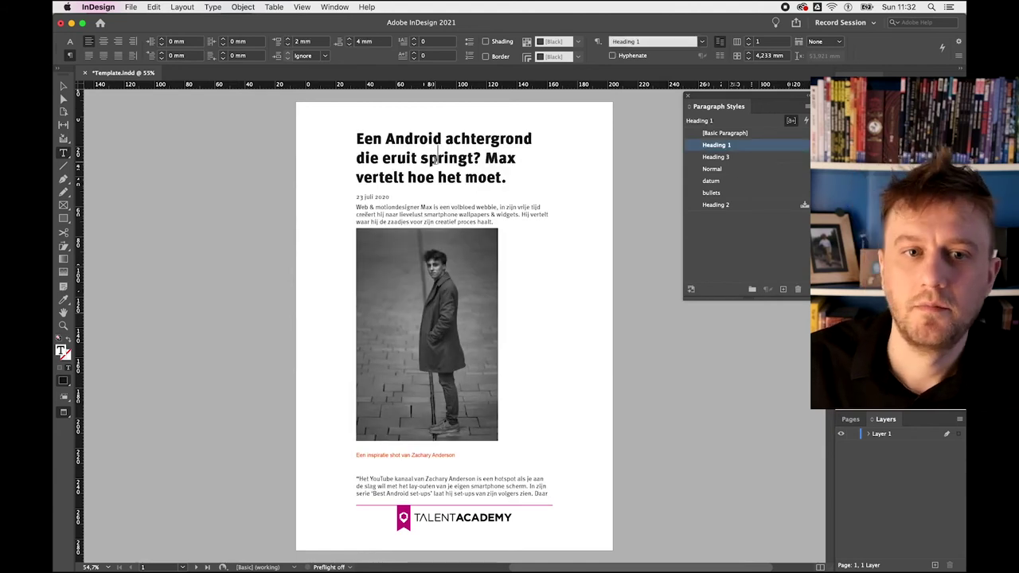
click(453, 207)
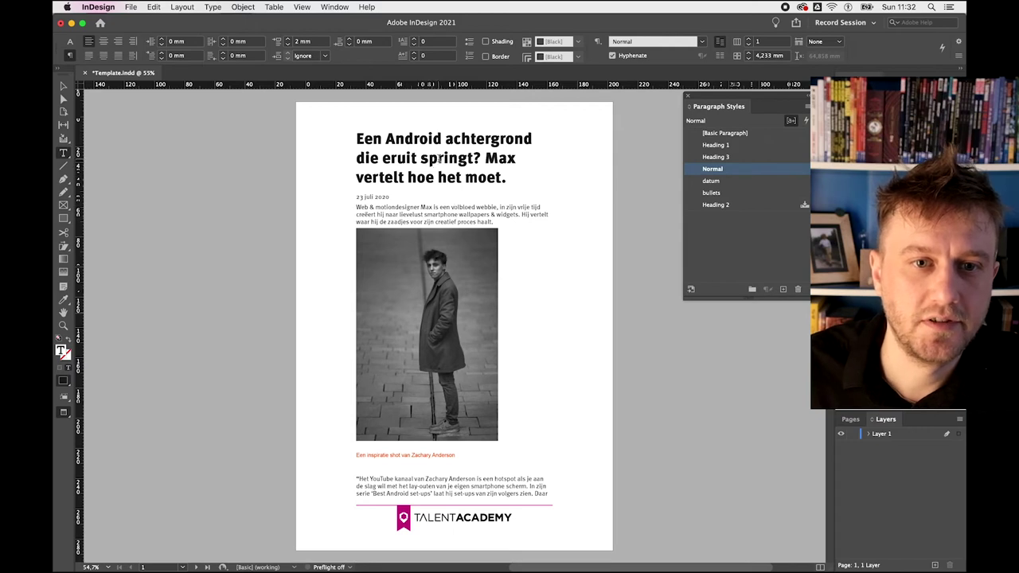
double_click(442, 138)
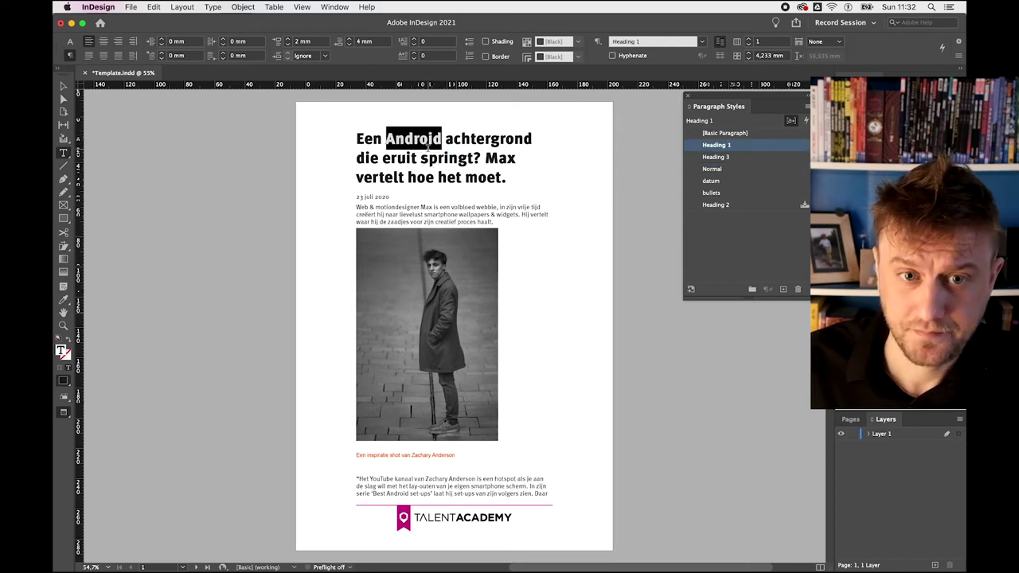
click(446, 153)
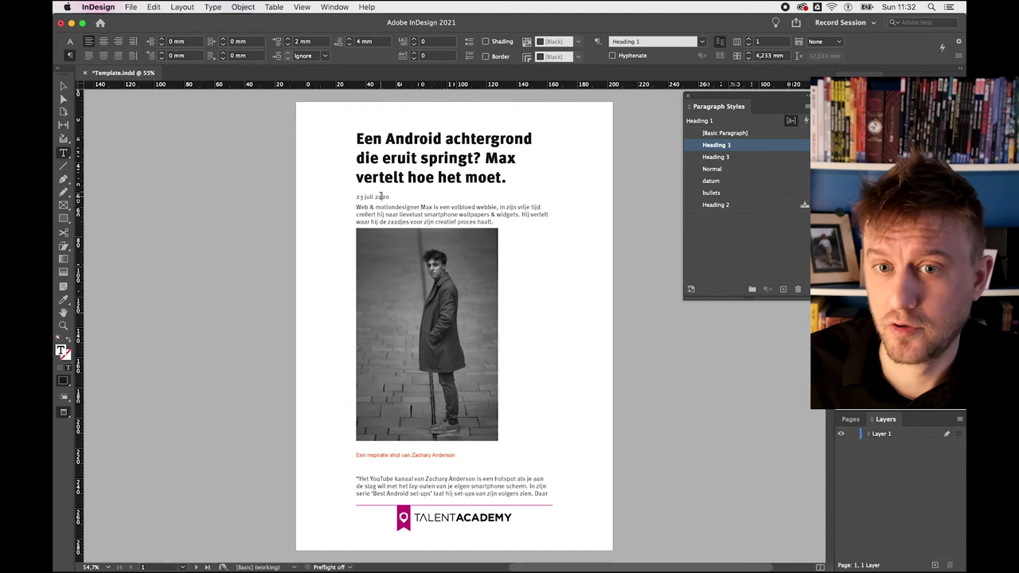
click(384, 196)
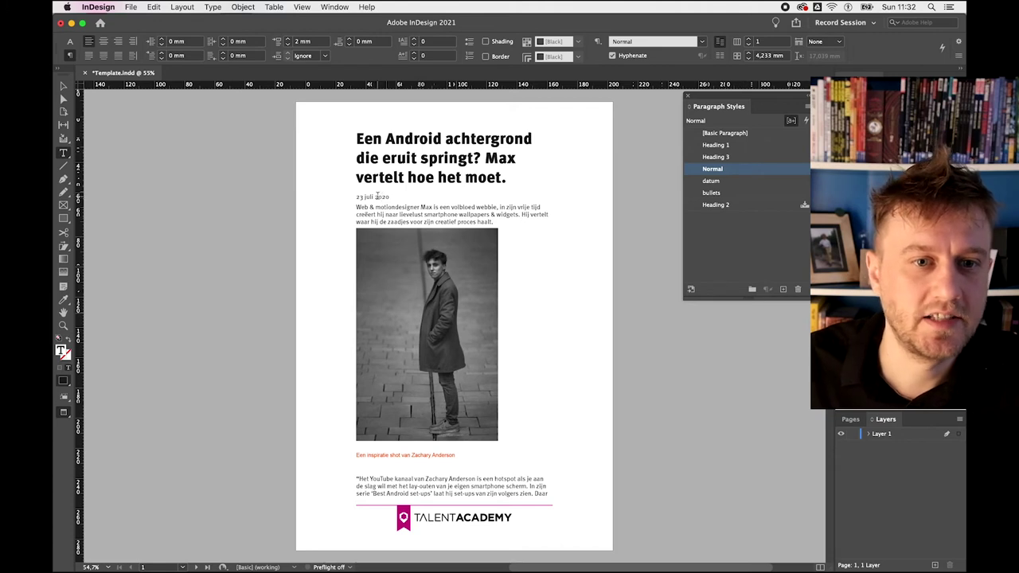
Step: Move the Heading 2 style directly below Heading 1 in the style list and apply the datum style to the date line
click(423, 452)
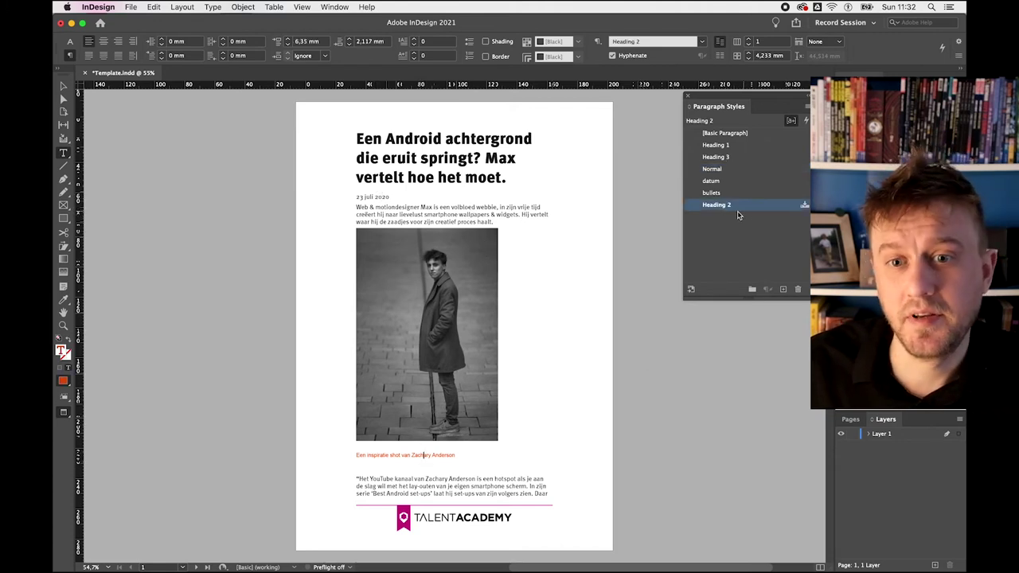
drag(717, 206, 736, 157)
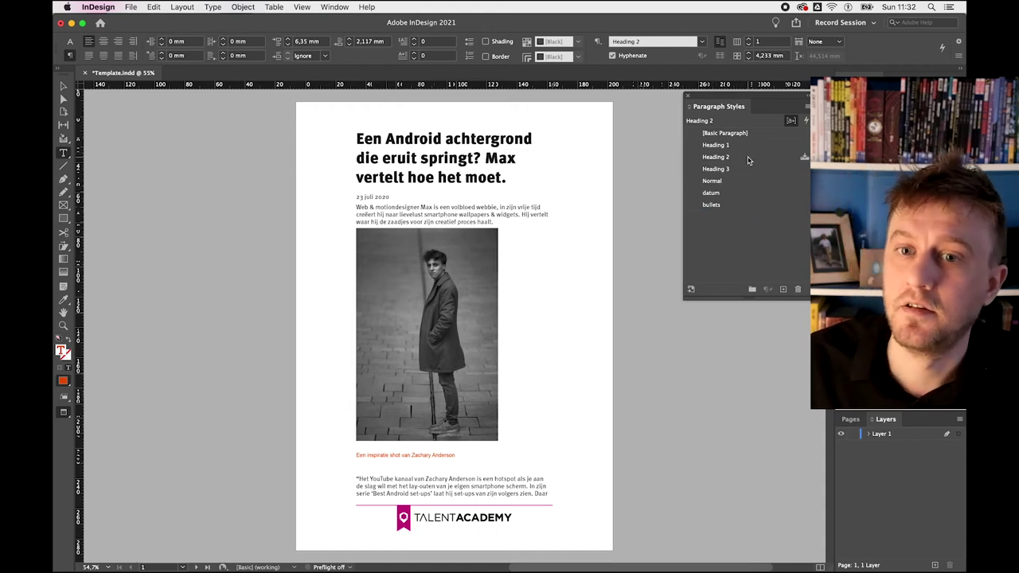
double_click(373, 196)
click(711, 193)
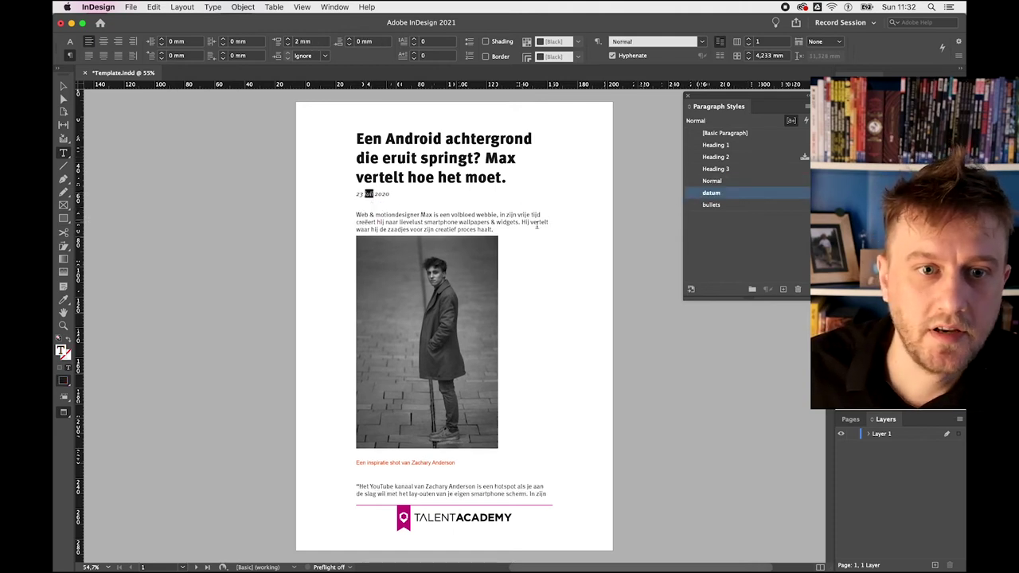
key(Escape)
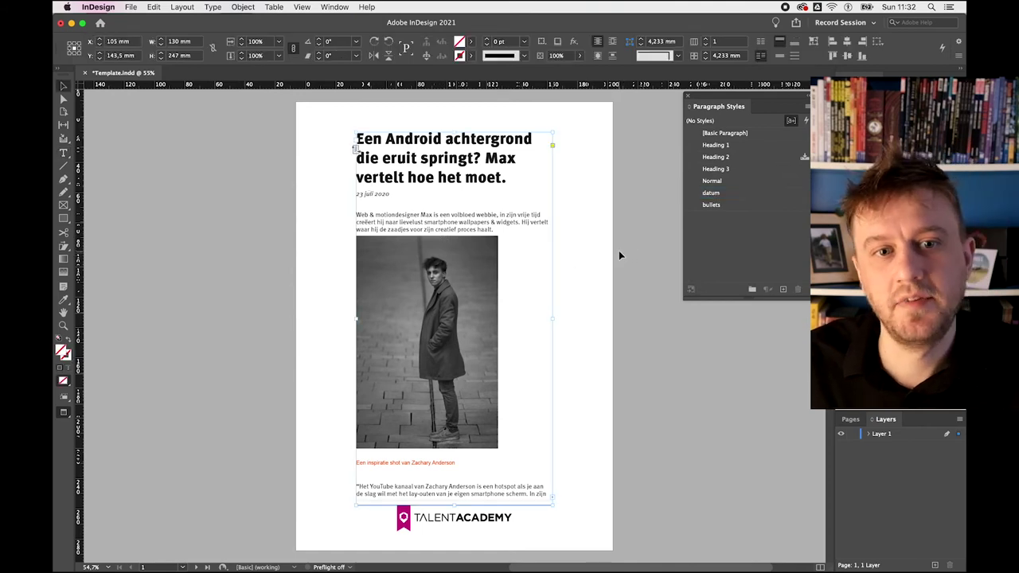
click(619, 256)
Step: Examine how the article text and images flow onto pages 2 and 3, and select the calendar phone image on page 3
scroll(605, 263, down, 5)
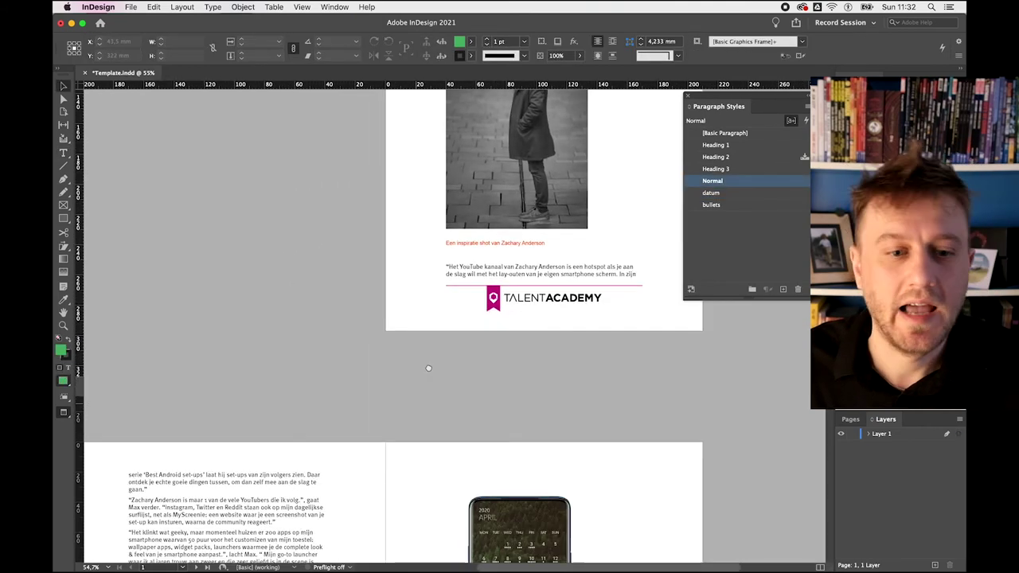
scroll(428, 368, down, 5)
scroll(429, 368, left, 1)
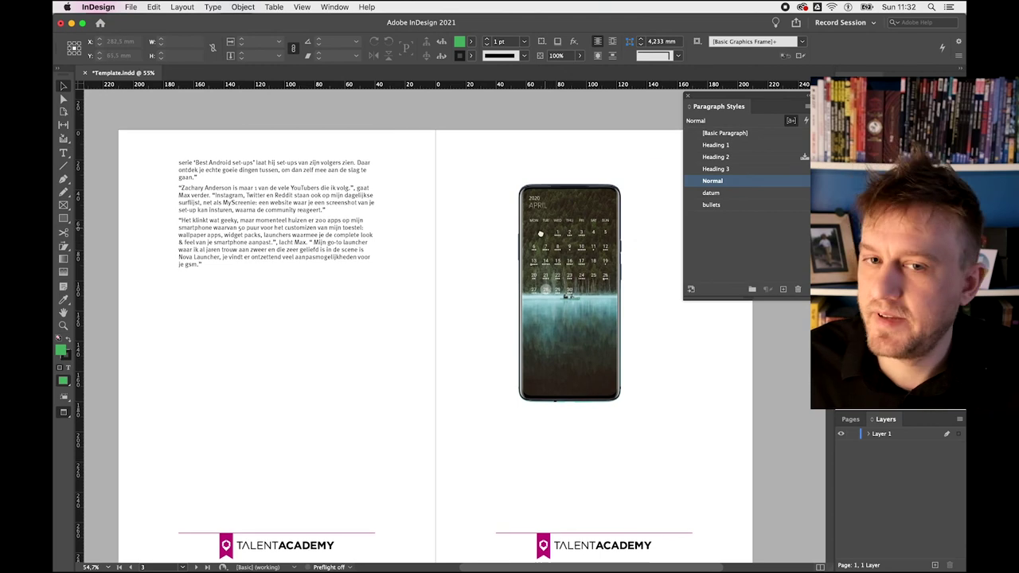
scroll(526, 238, up, 5)
scroll(526, 239, left, 2)
scroll(533, 191, down, 1)
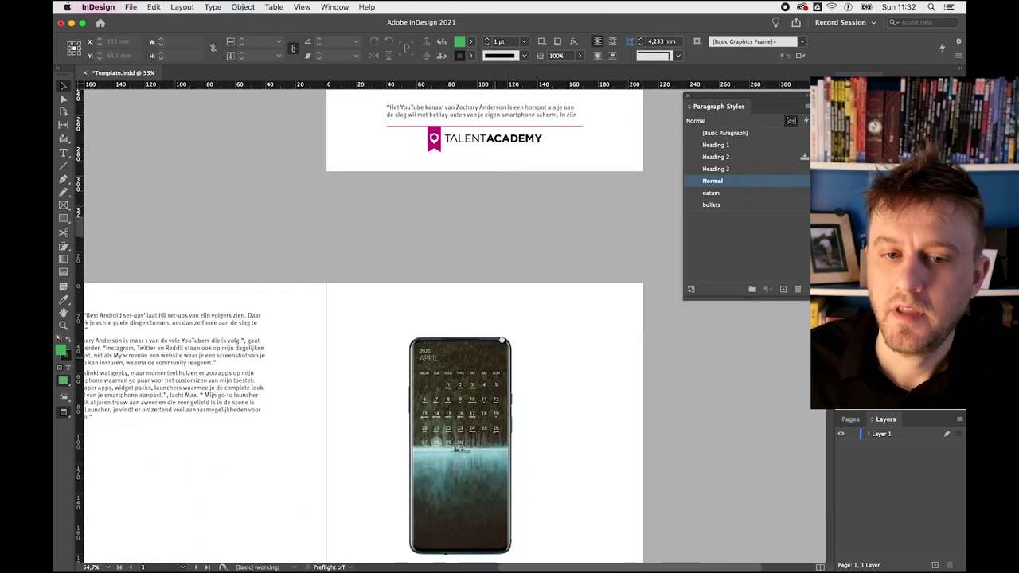
scroll(503, 340, down, 2)
scroll(502, 340, left, 1)
click(515, 317)
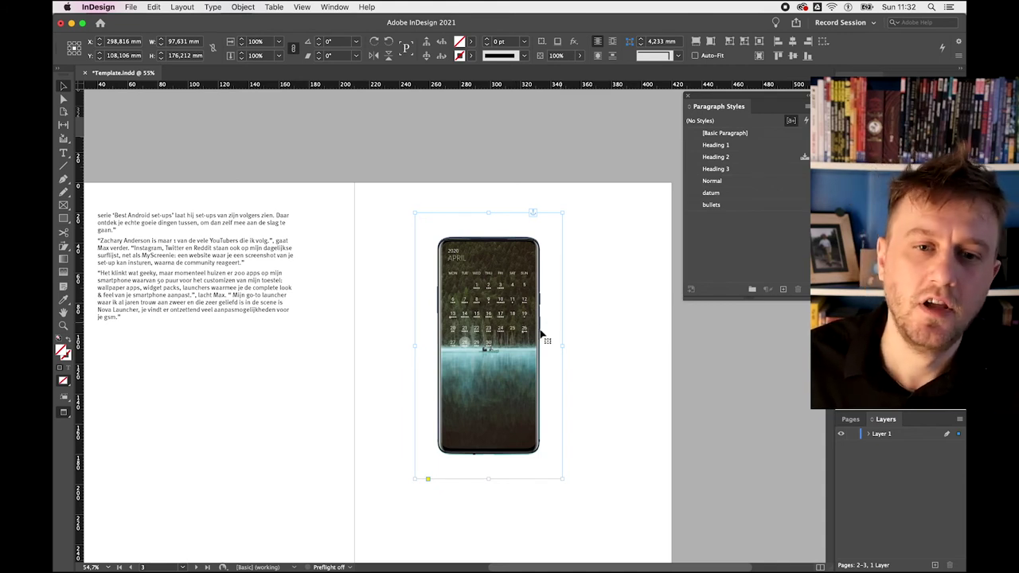
click(623, 343)
click(504, 348)
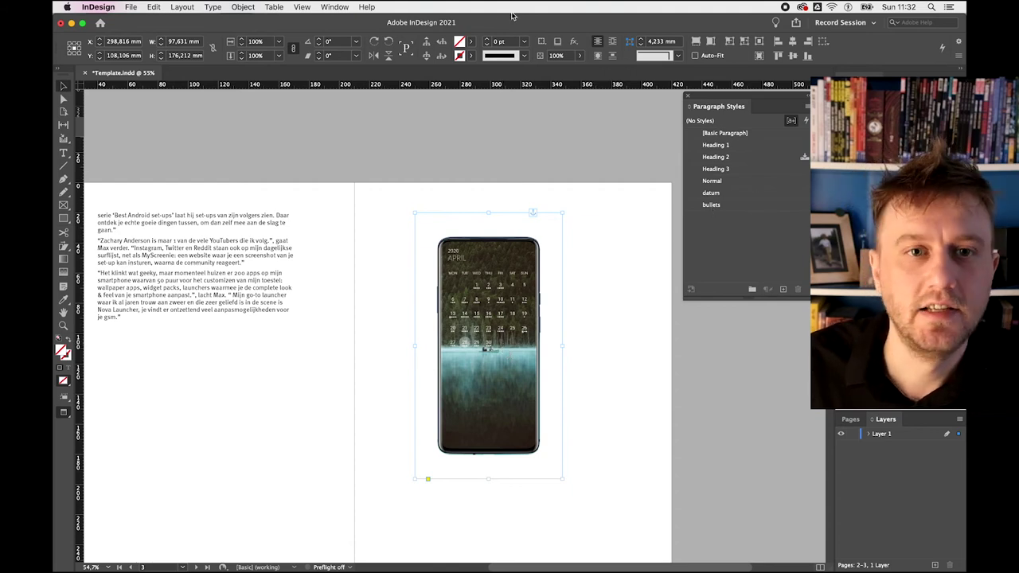
Step: Show the link information for the calendar phone image and scale it with its frame to 28.8%, an effective resolution of 250 ppi
click(329, 8)
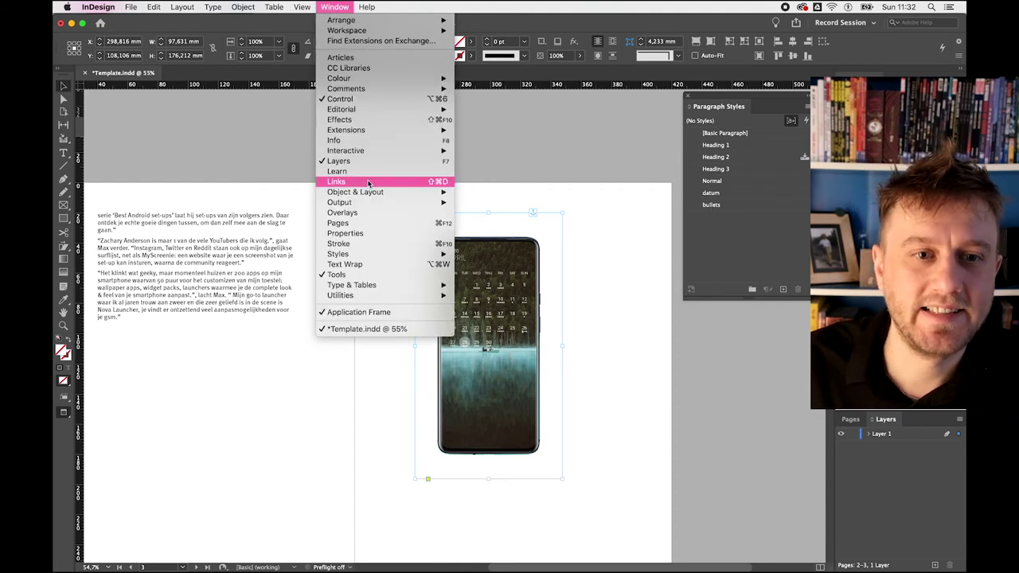
click(437, 183)
drag(532, 134, 603, 39)
drag(667, 548, 715, 398)
drag(677, 31, 705, 49)
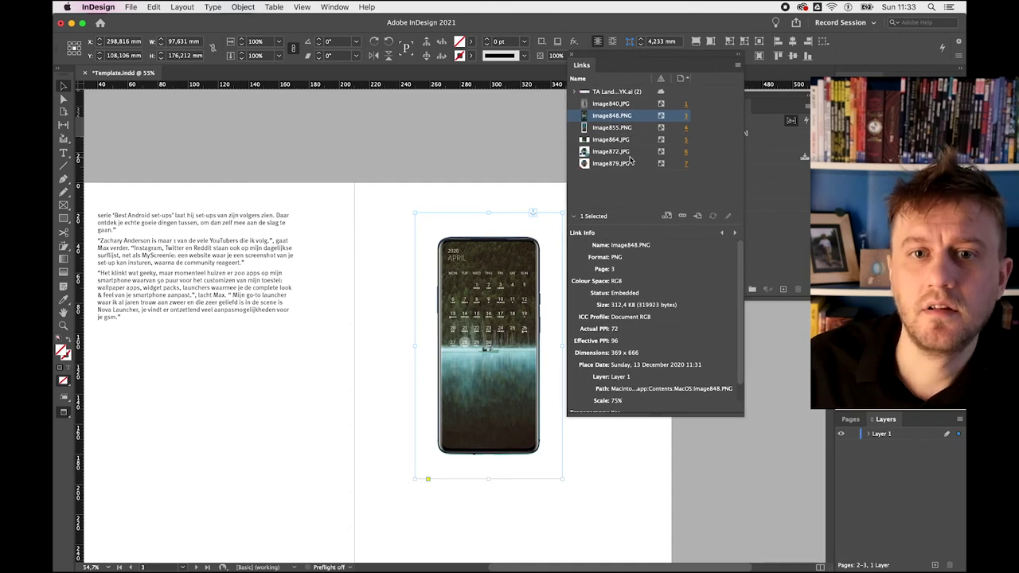
click(573, 218)
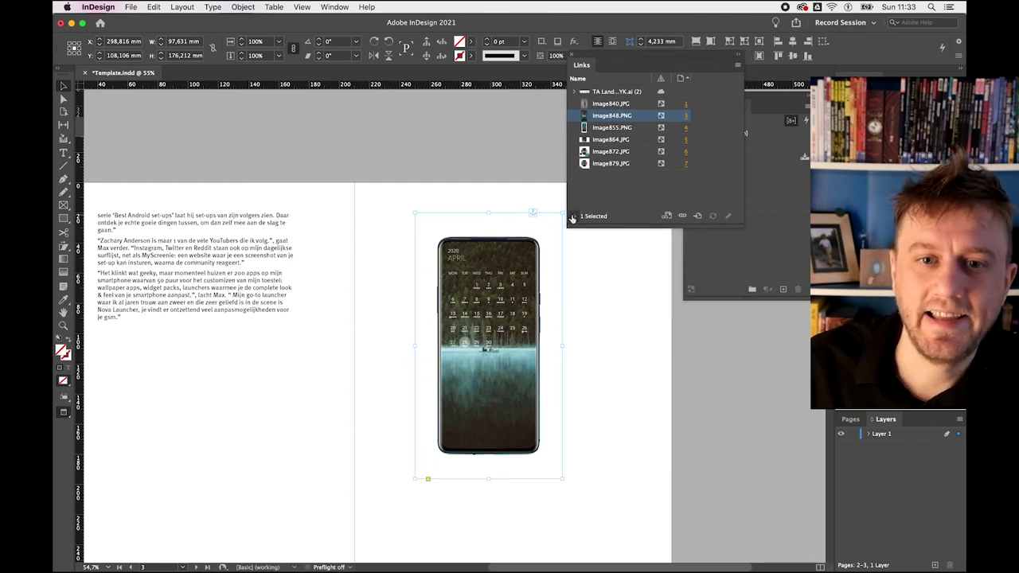
click(574, 218)
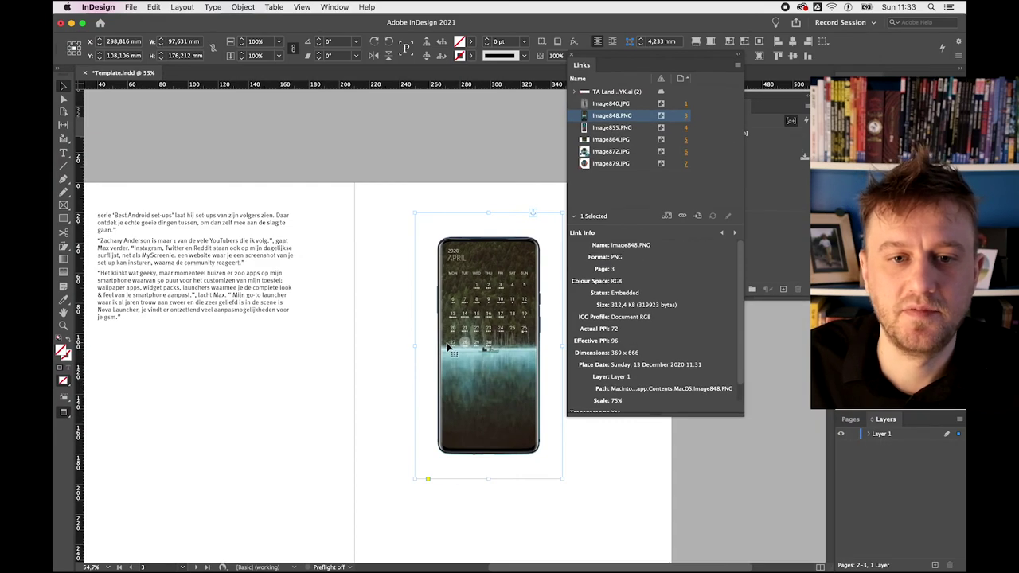
drag(560, 479, 148, 426)
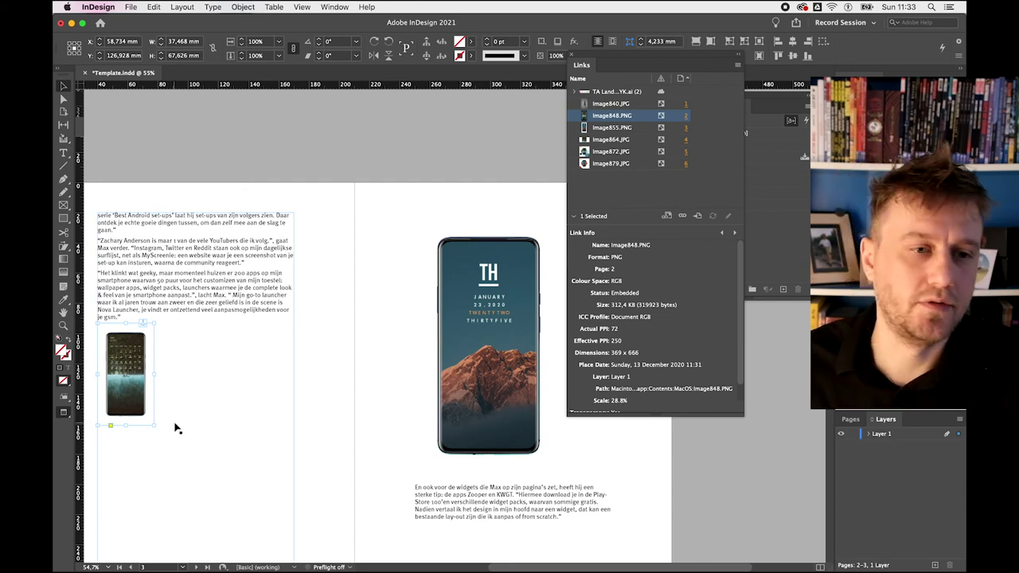
Step: Unembed Image855.PNG, the mountain phone image on page 3, linking it to a new file created in the Links folder
click(461, 334)
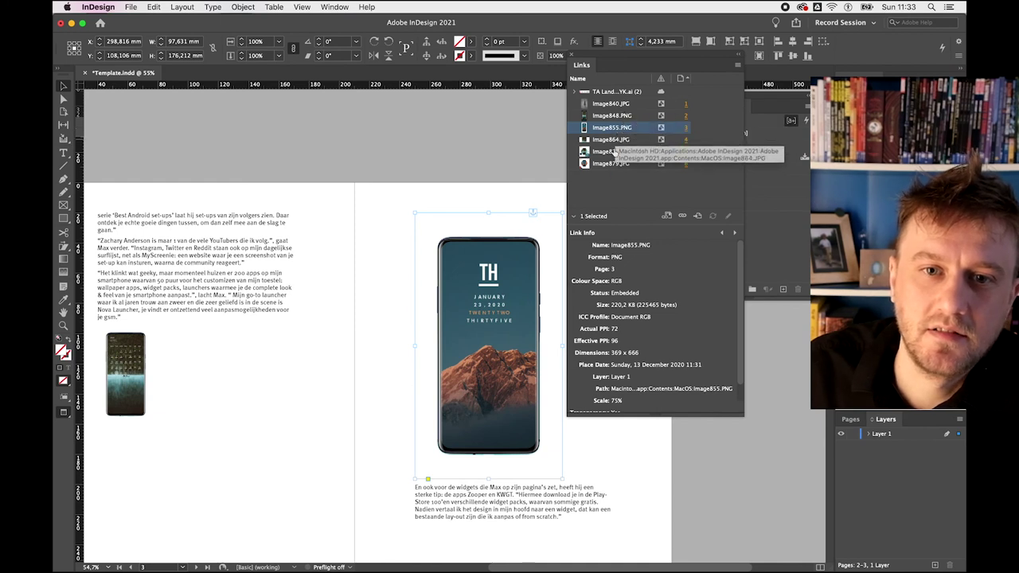
right_click(622, 132)
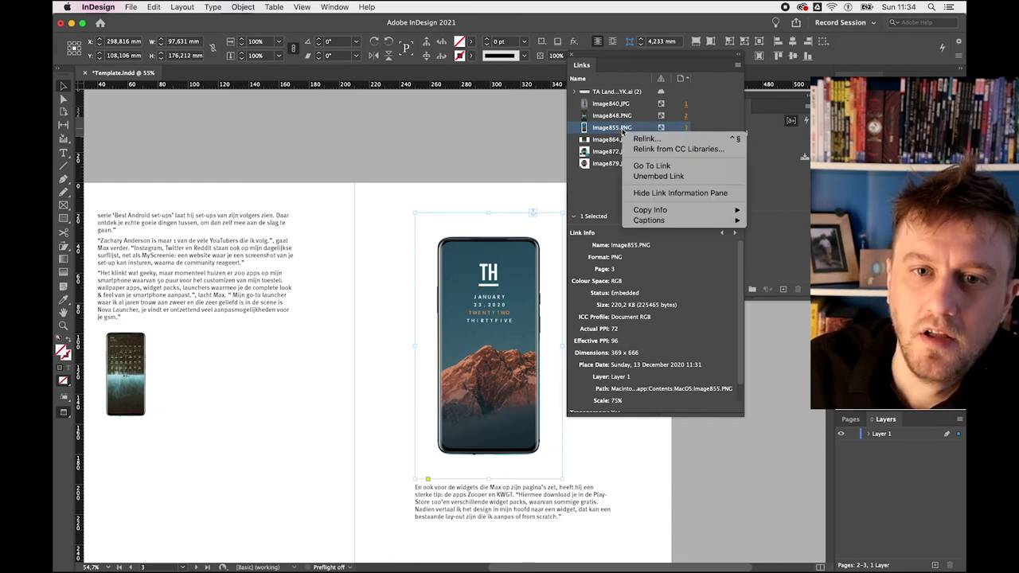
right_click(612, 132)
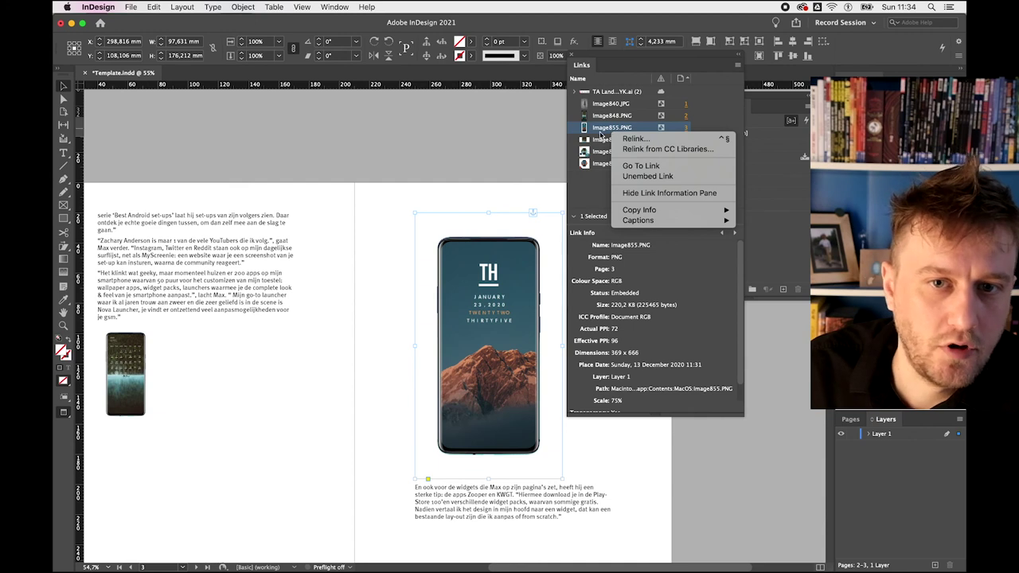
click(738, 65)
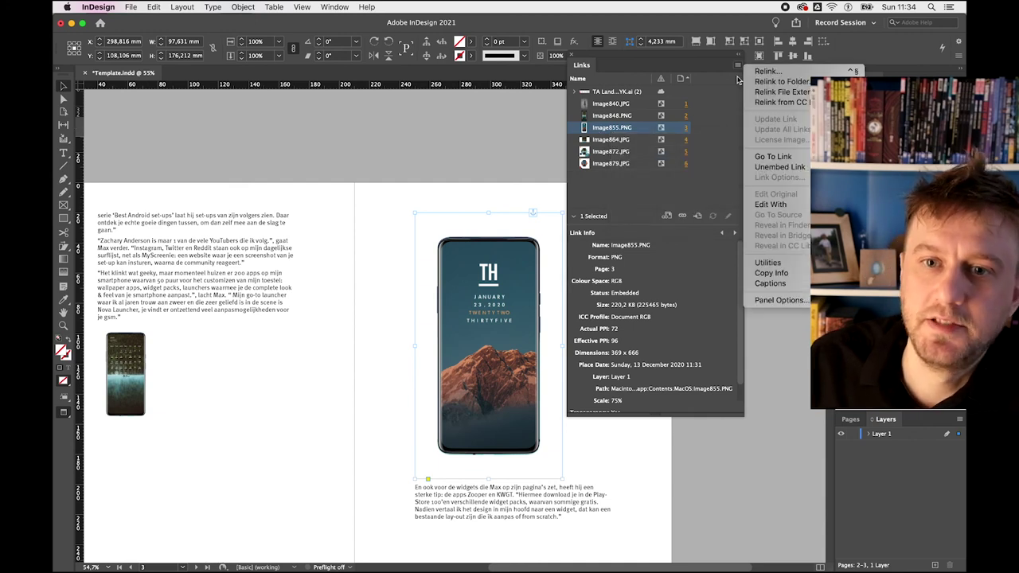
click(806, 169)
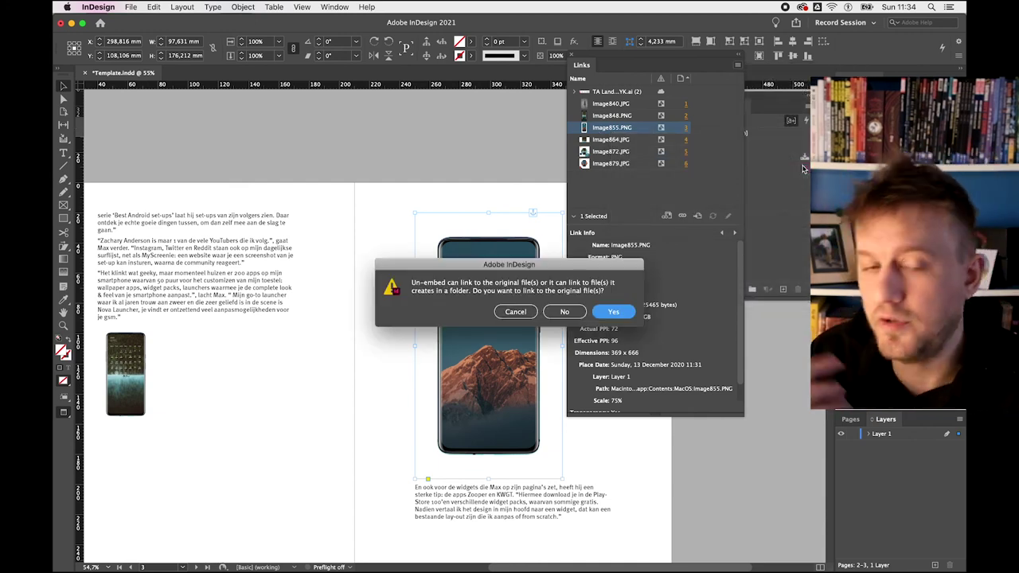
drag(547, 267, 523, 174)
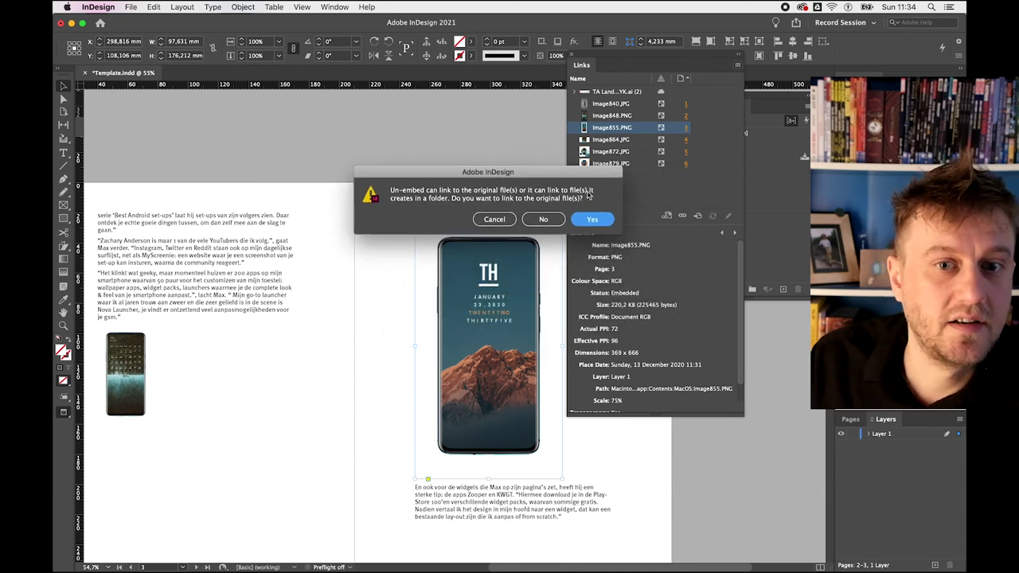
click(544, 220)
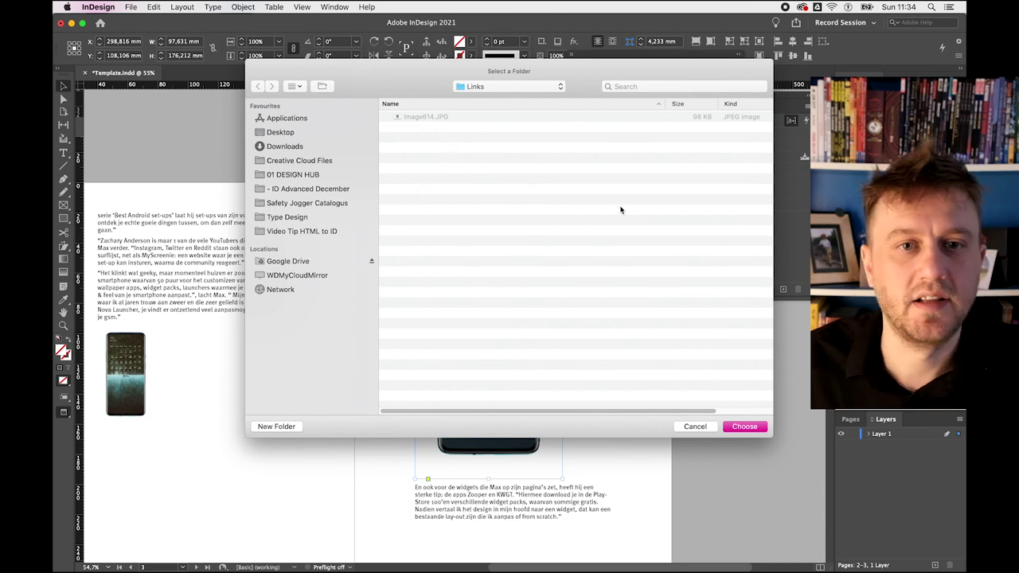
click(749, 427)
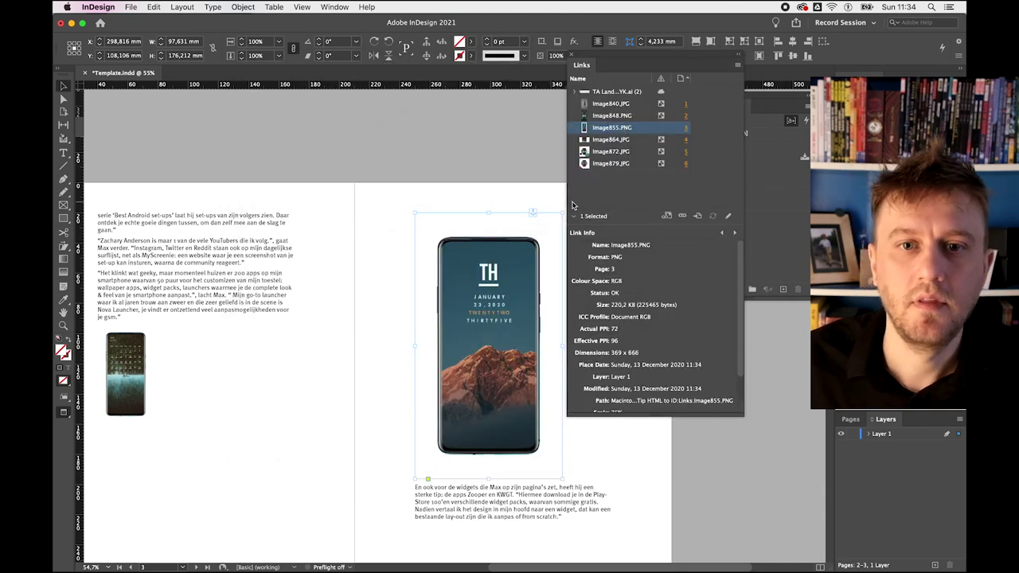